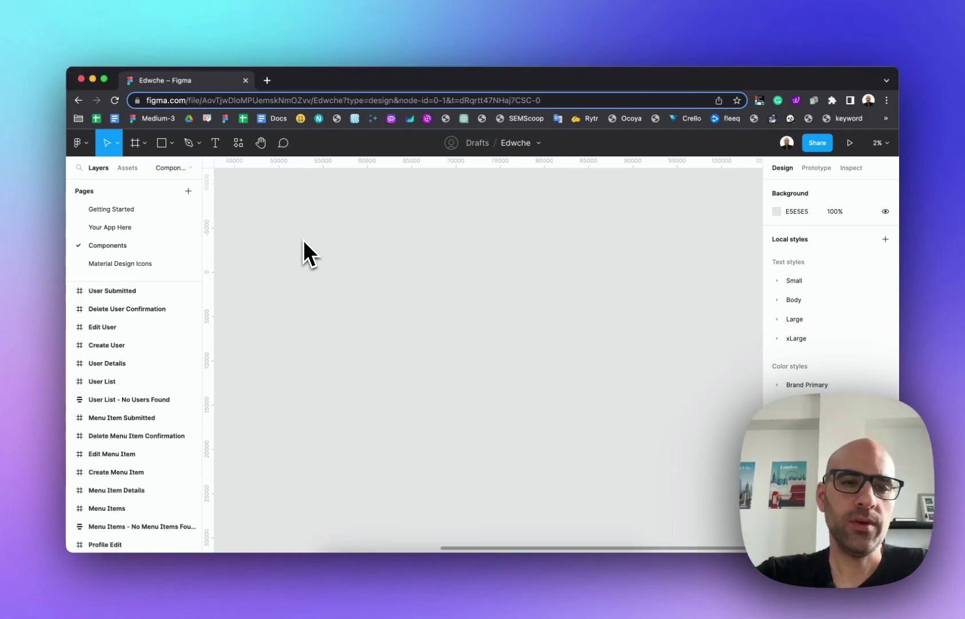
Step: Run the Buzzy plugin from the plugin browser and start connecting it to a Buzzy account
click(235, 152)
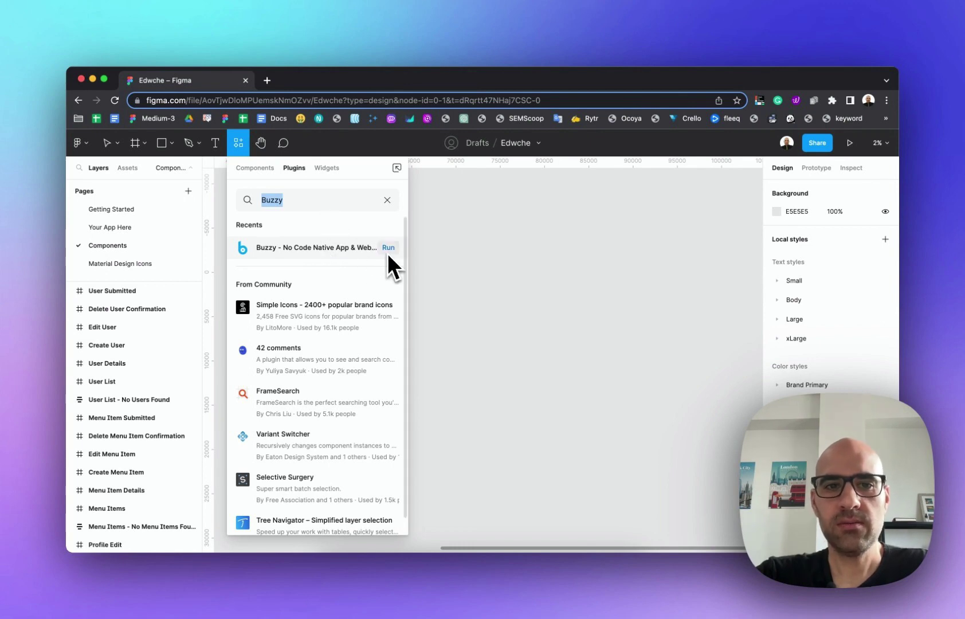
click(389, 249)
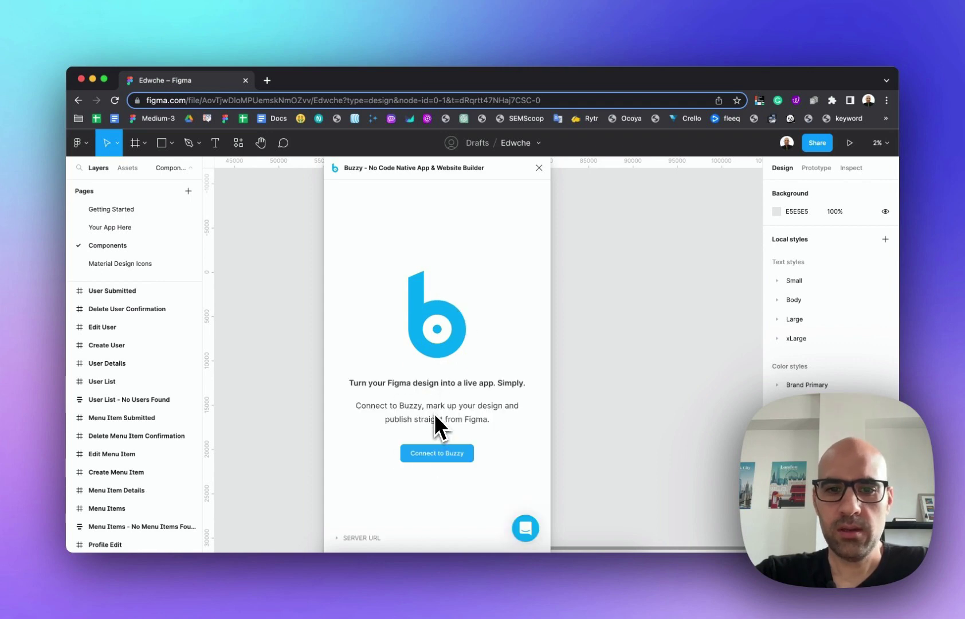
click(459, 458)
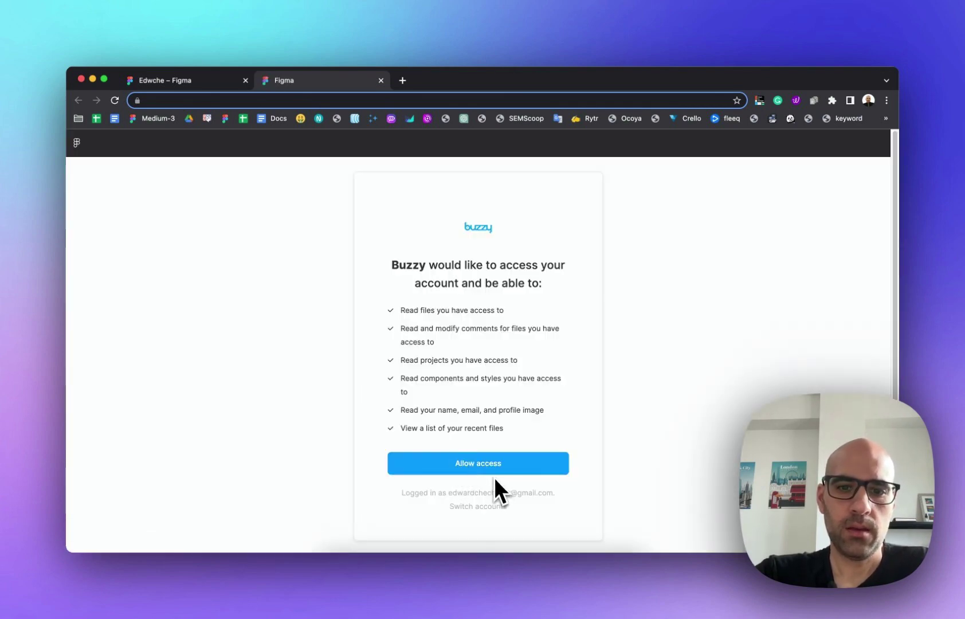
Step: Allow Buzzy access to the Figma account and return to the Edwche file tab
click(490, 467)
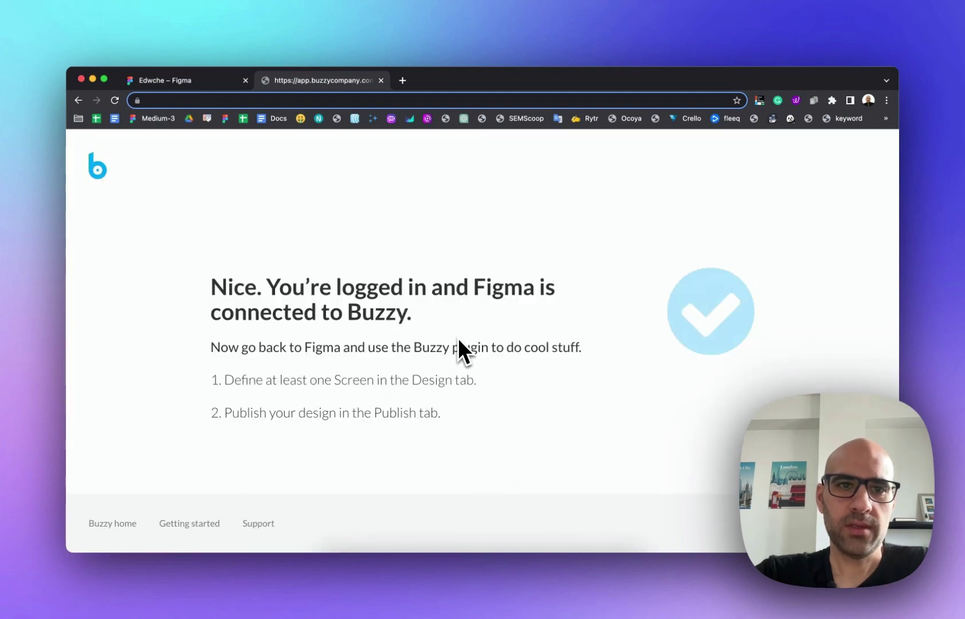
click(207, 82)
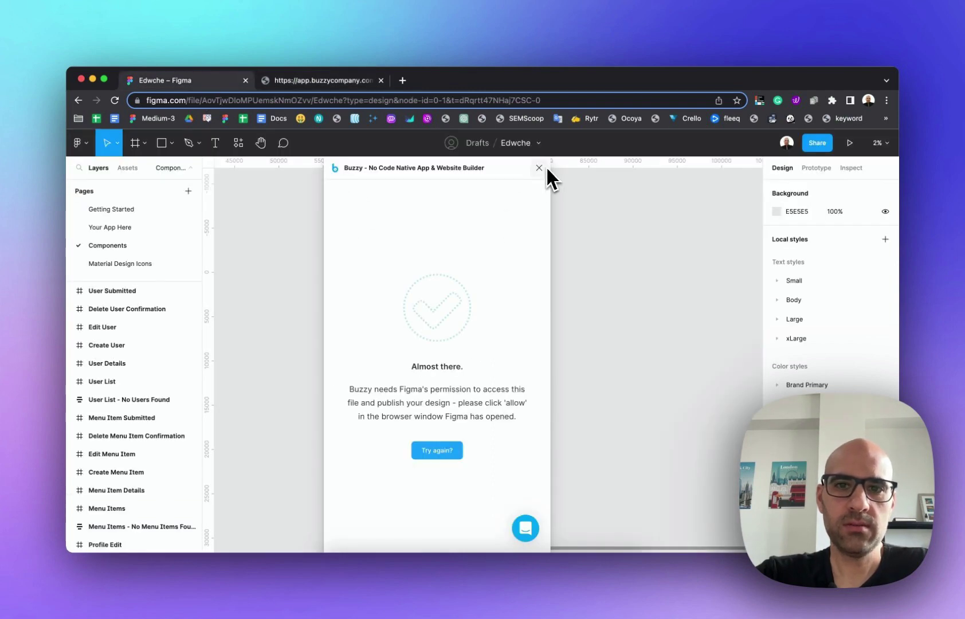
Step: Relaunch the Buzzy plugin from Recents and move its window to the right
click(539, 167)
click(246, 144)
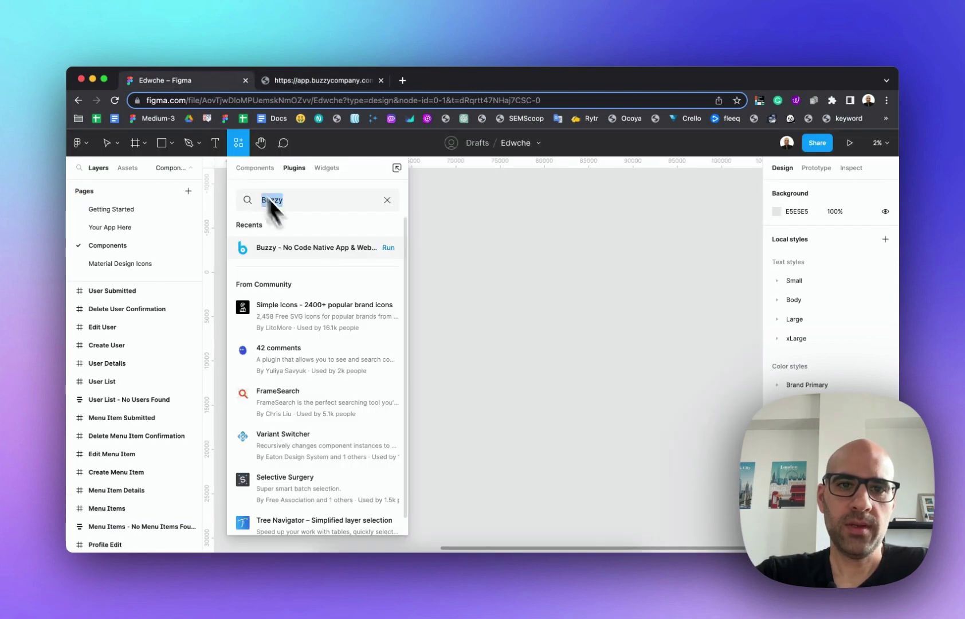
click(387, 251)
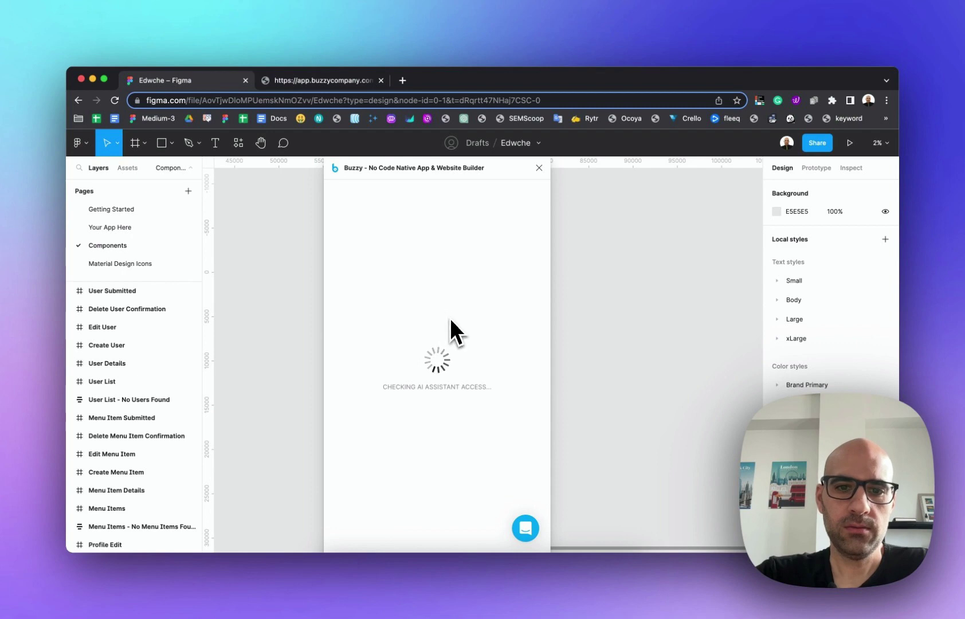
drag(404, 169, 516, 169)
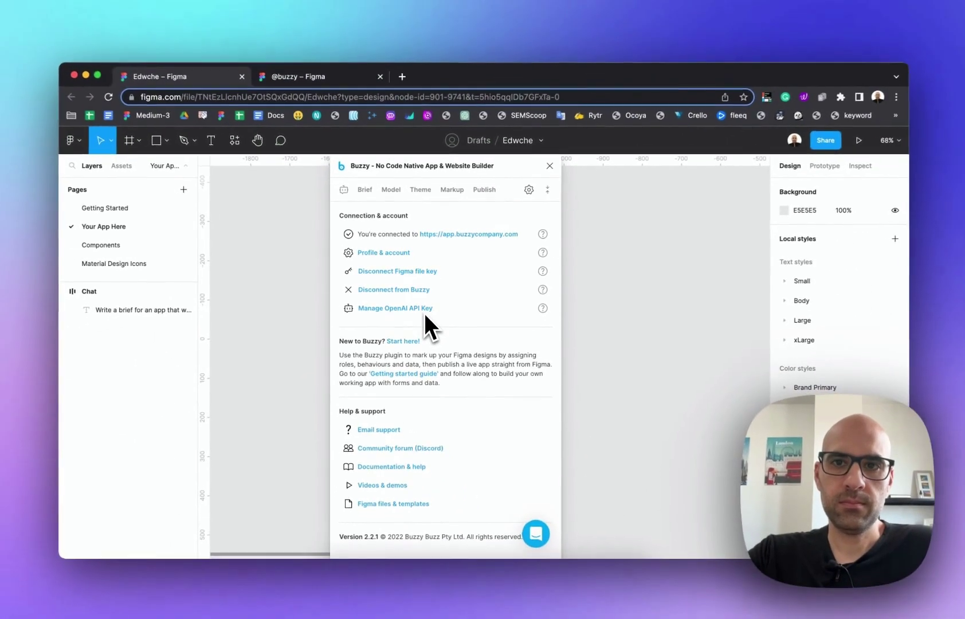
Step: Show Buzzy's Brief section, open the OpenAI chat assistant, and view the empty Model section
click(434, 351)
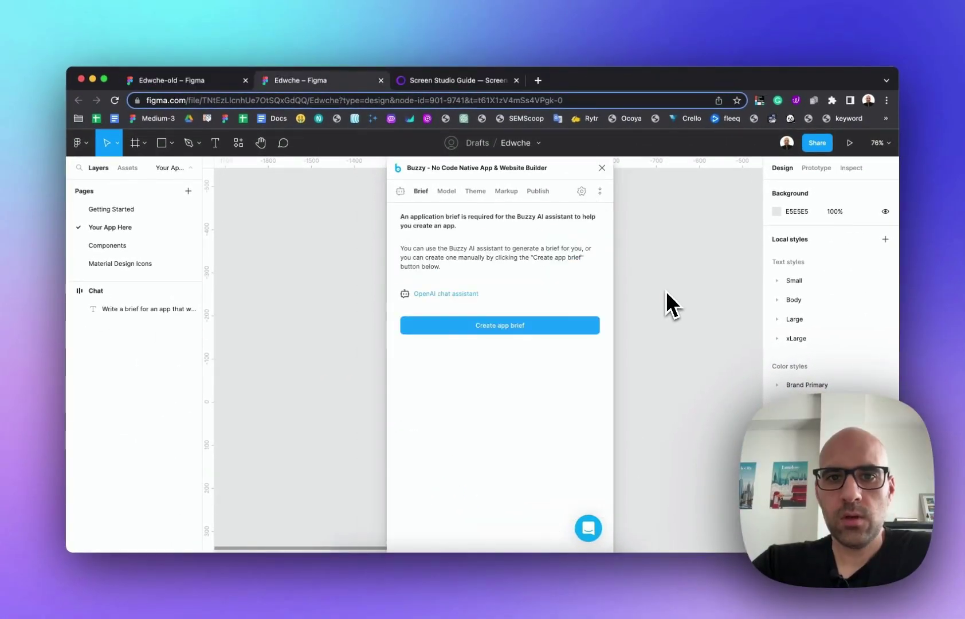
drag(544, 172, 591, 172)
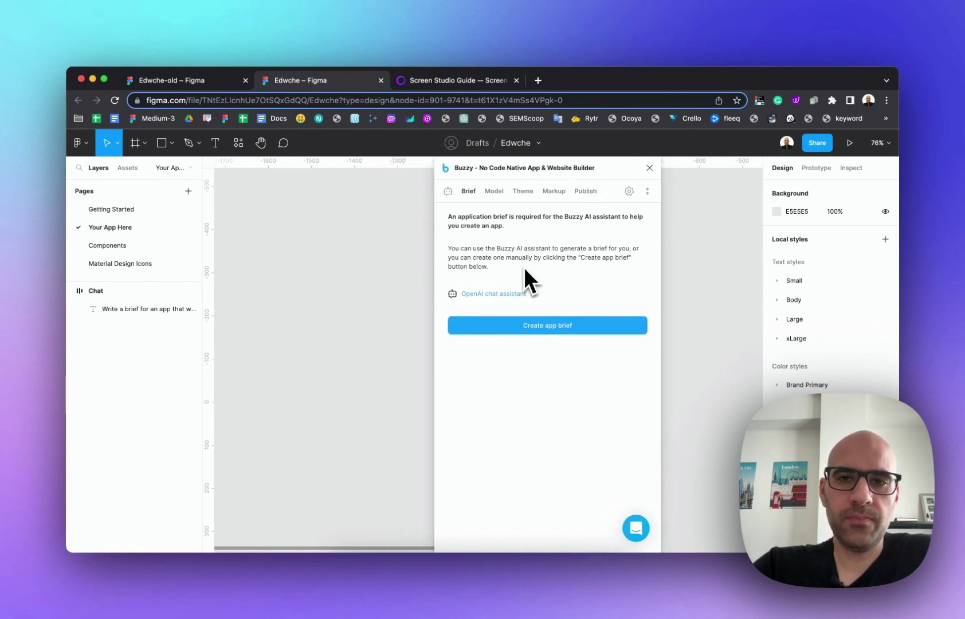
click(448, 191)
drag(495, 171, 374, 168)
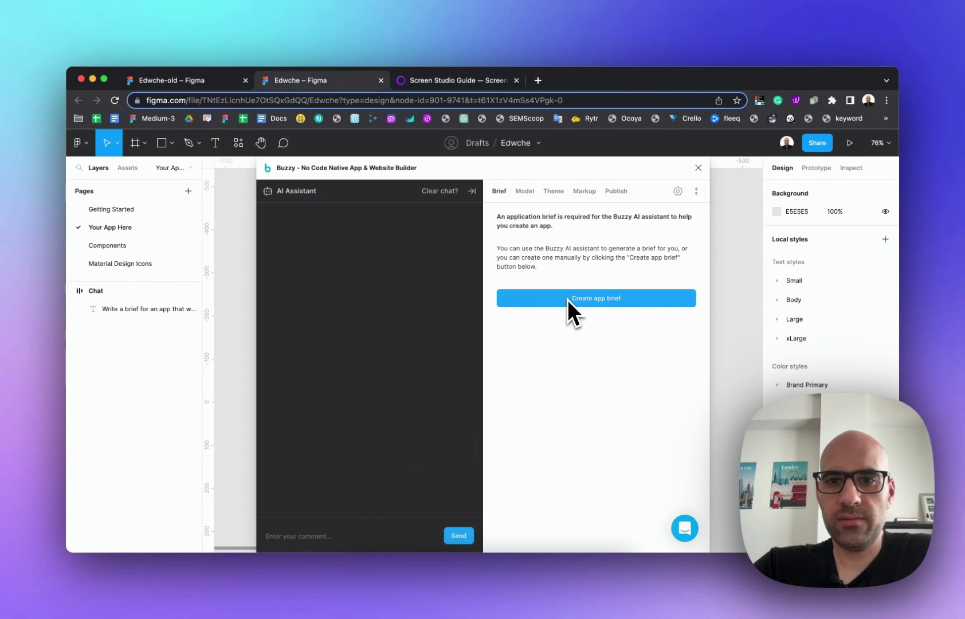
click(524, 191)
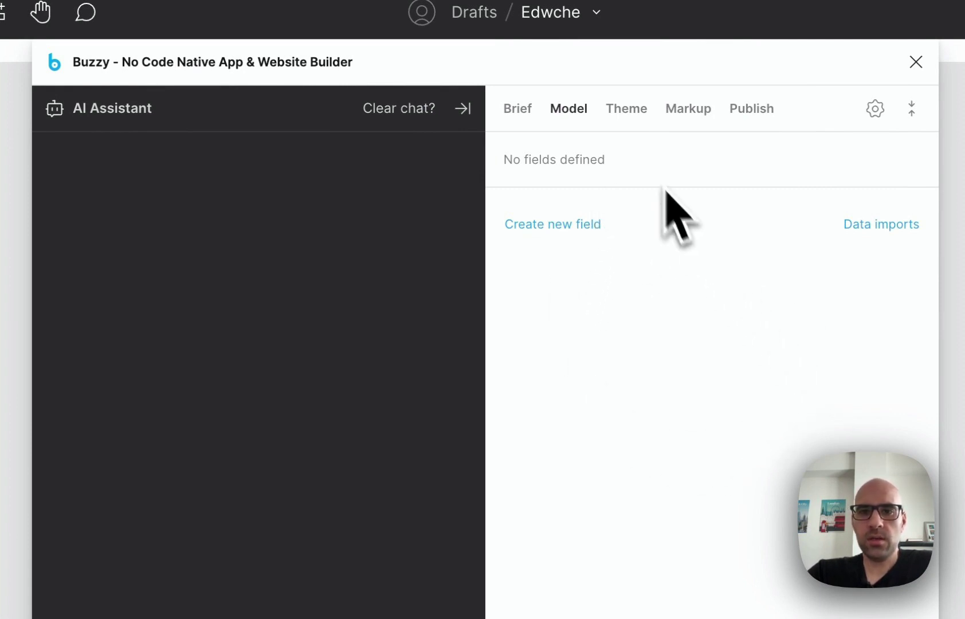
Step: Step through Buzzy's Theme, Markup and Publish sections
click(625, 112)
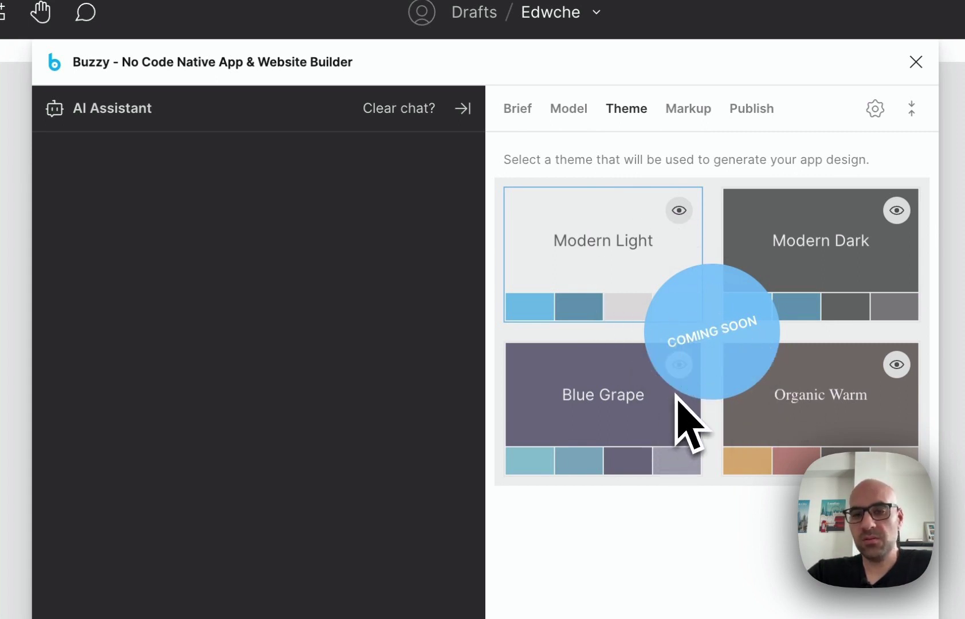
click(709, 113)
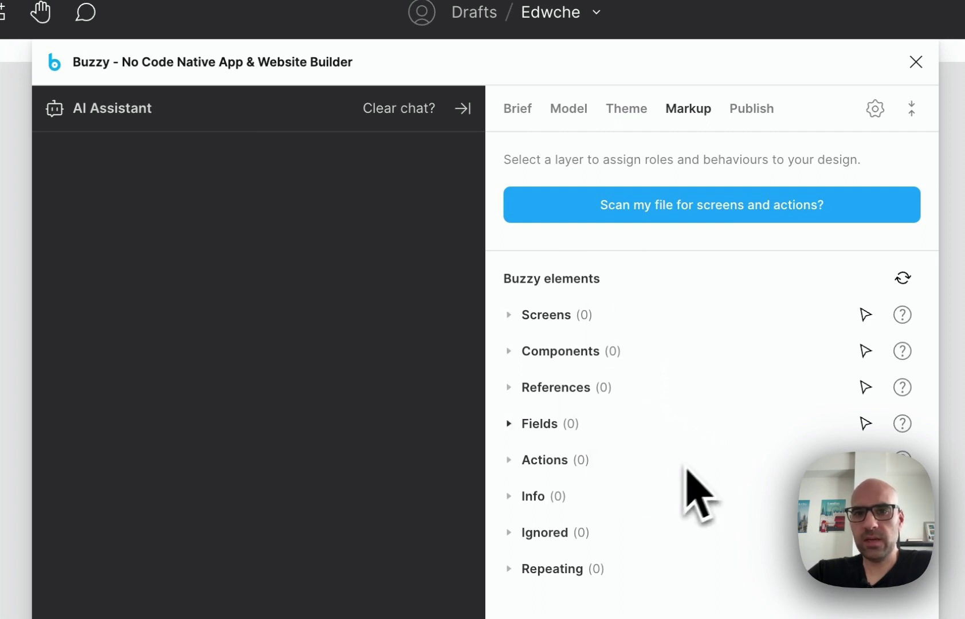
click(733, 123)
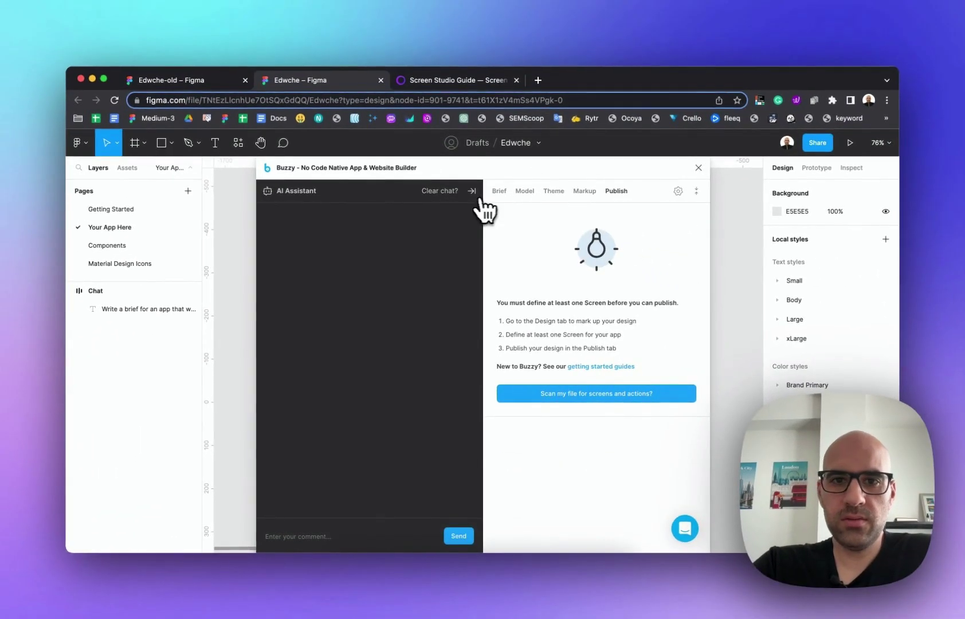
Step: Collapse the AI Assistant chat and close the Buzzy plugin
click(473, 192)
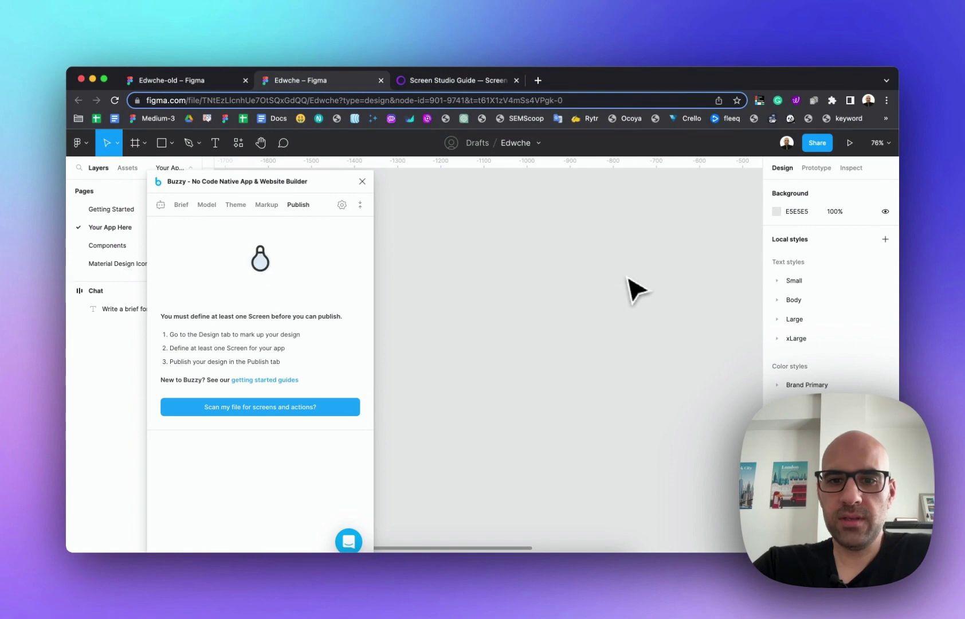
scroll(629, 279, down, 3)
scroll(635, 289, right, 5)
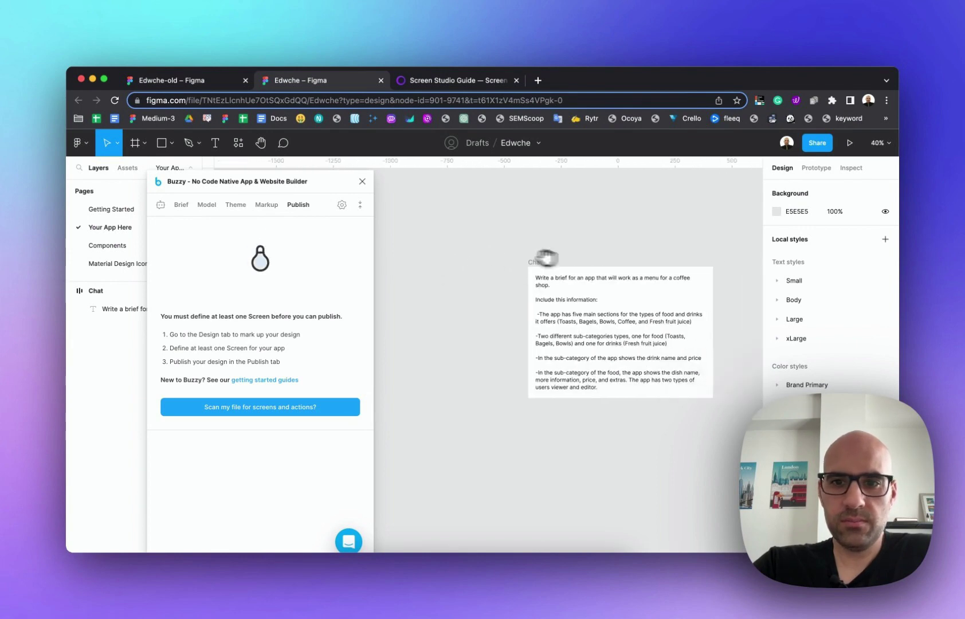
click(521, 331)
scroll(521, 331, up, 2)
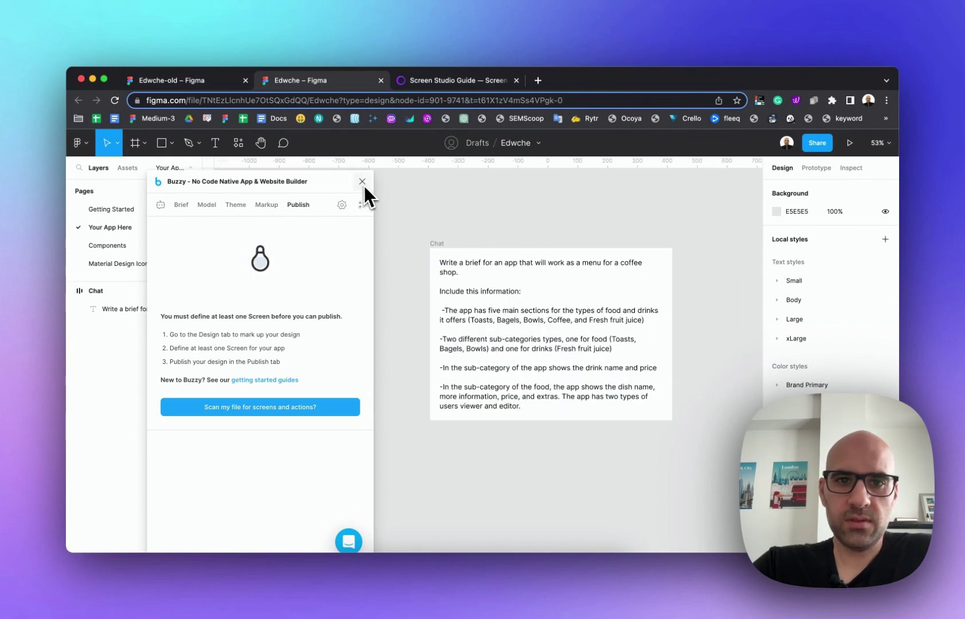
click(362, 181)
Step: Zoom to fit the Chat frame with Shift+2 and centre it on the canvas
click(448, 252)
key(shift+2)
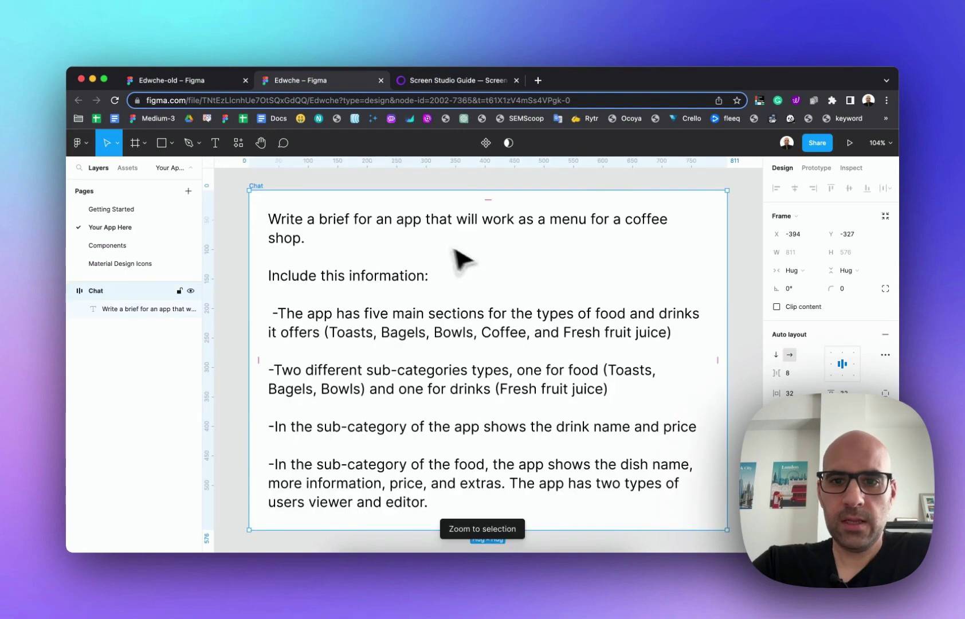
scroll(739, 349, down, 4)
drag(732, 338, 649, 310)
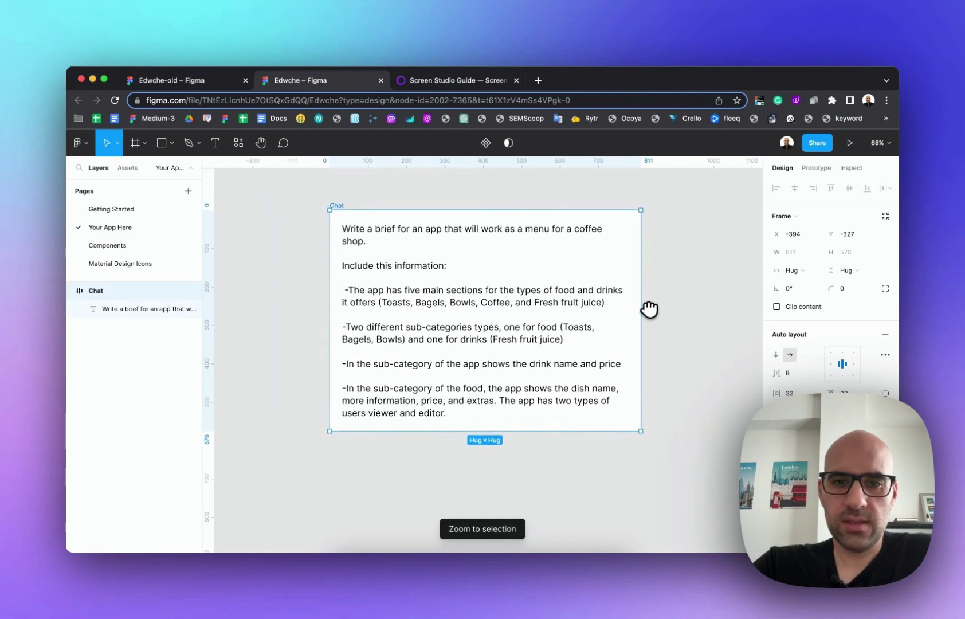
click(667, 317)
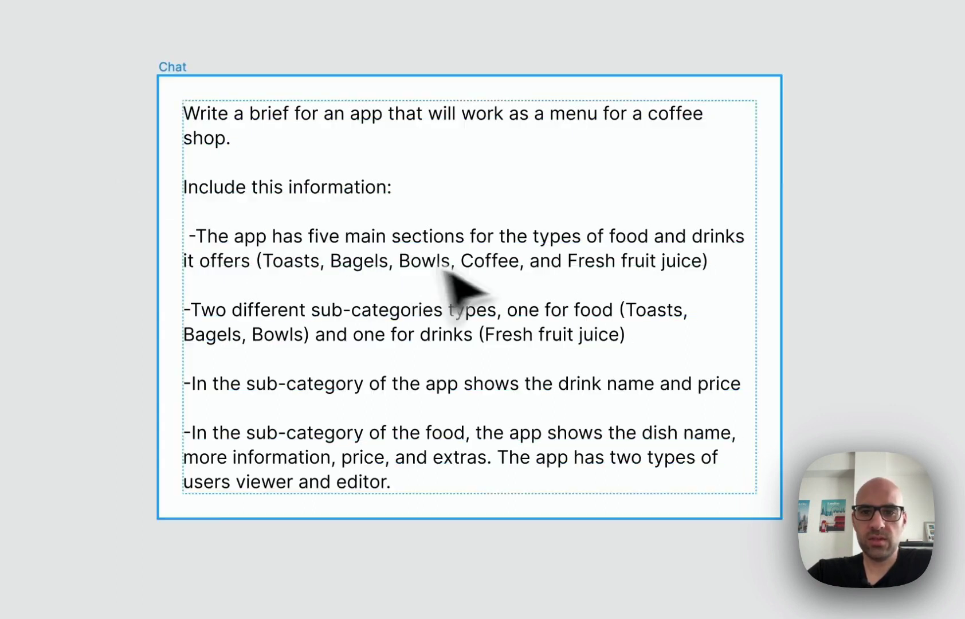
Step: Edit the Chat brief text, highlighting the five sections and the sub-category bullets
double_click(607, 280)
click(527, 236)
drag(309, 236, 469, 235)
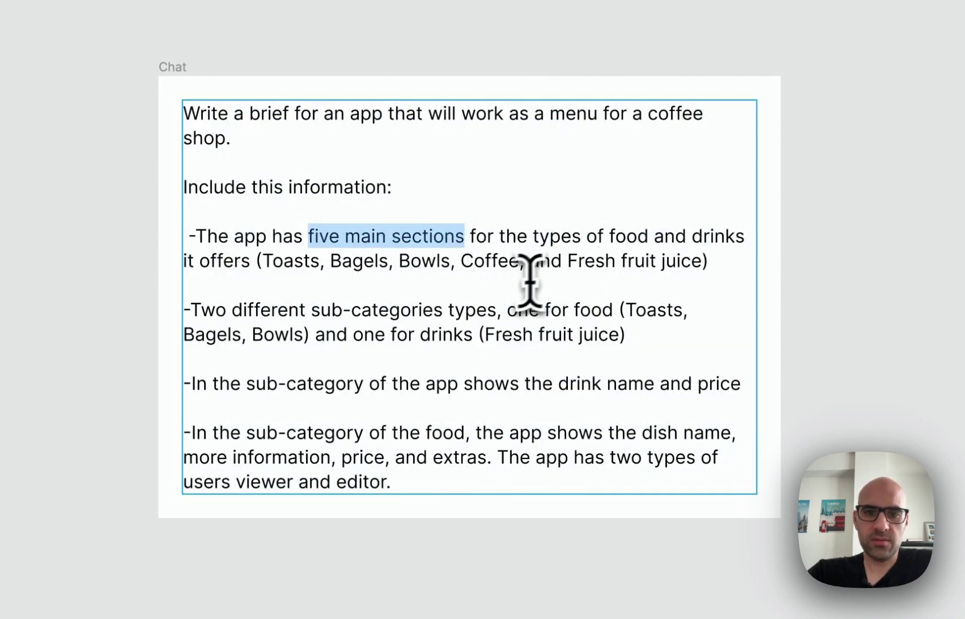
drag(311, 310, 454, 309)
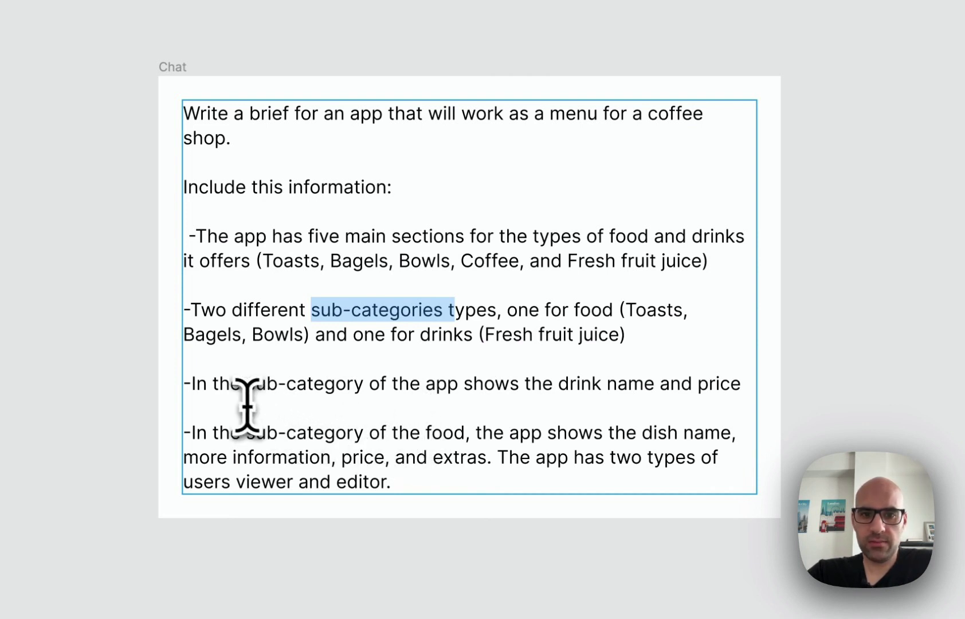
drag(255, 382, 392, 382)
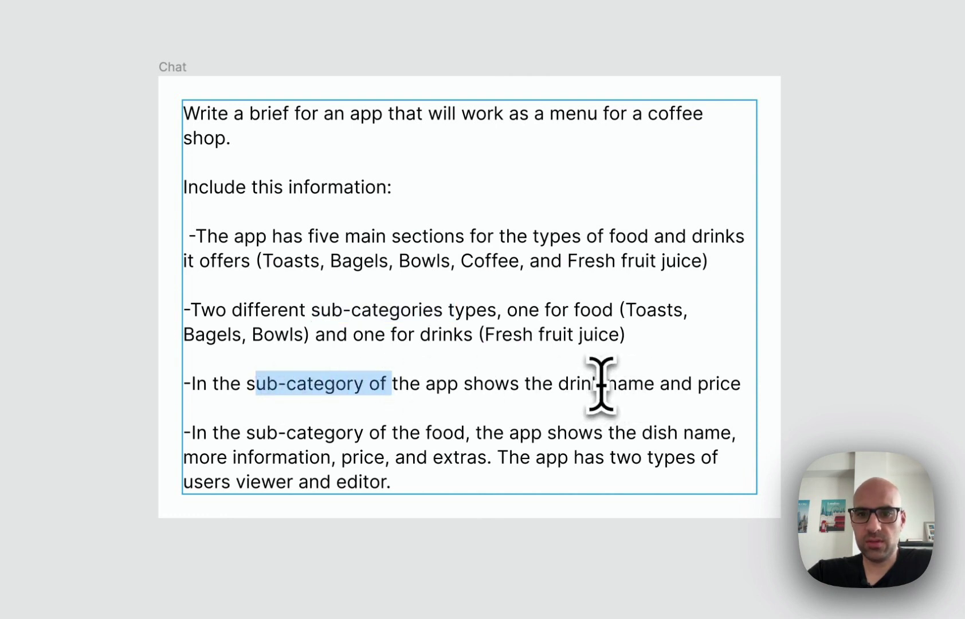
drag(465, 437, 346, 433)
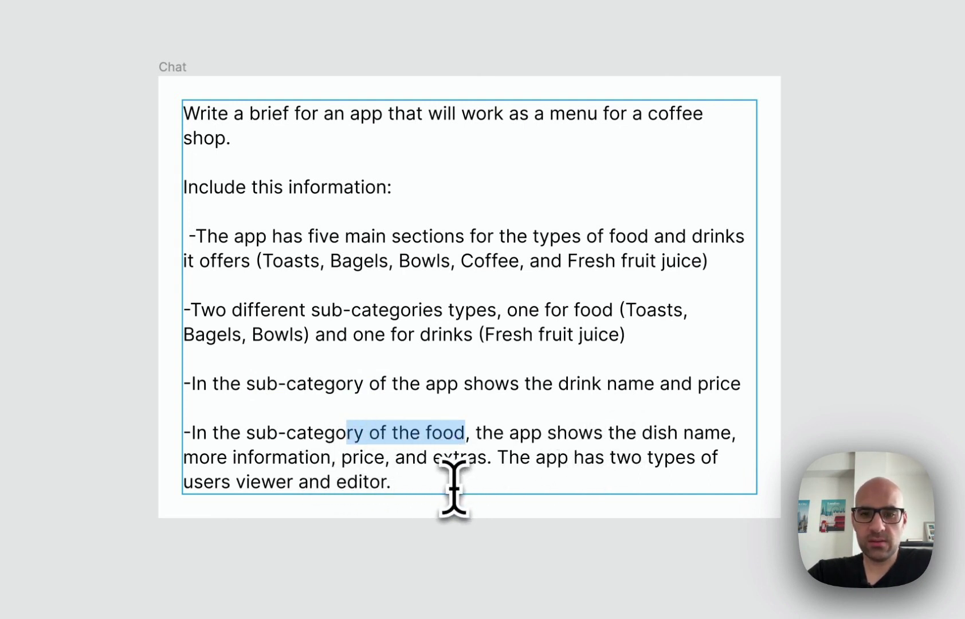
Step: Move the user-types sentence onto its own dash line, then select the whole prompt
click(500, 458)
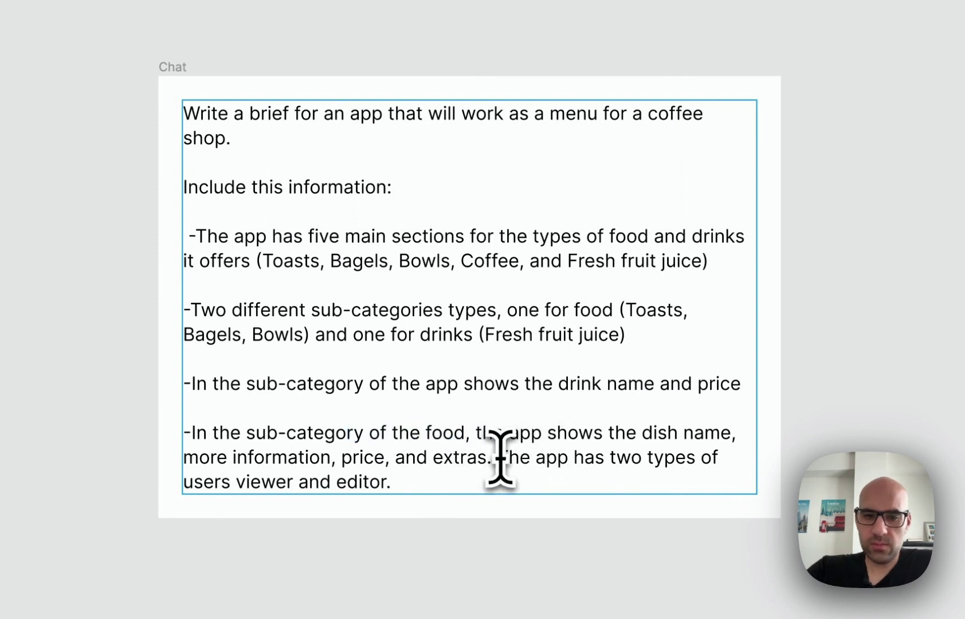
key(Return)
key(Return)
text(-)
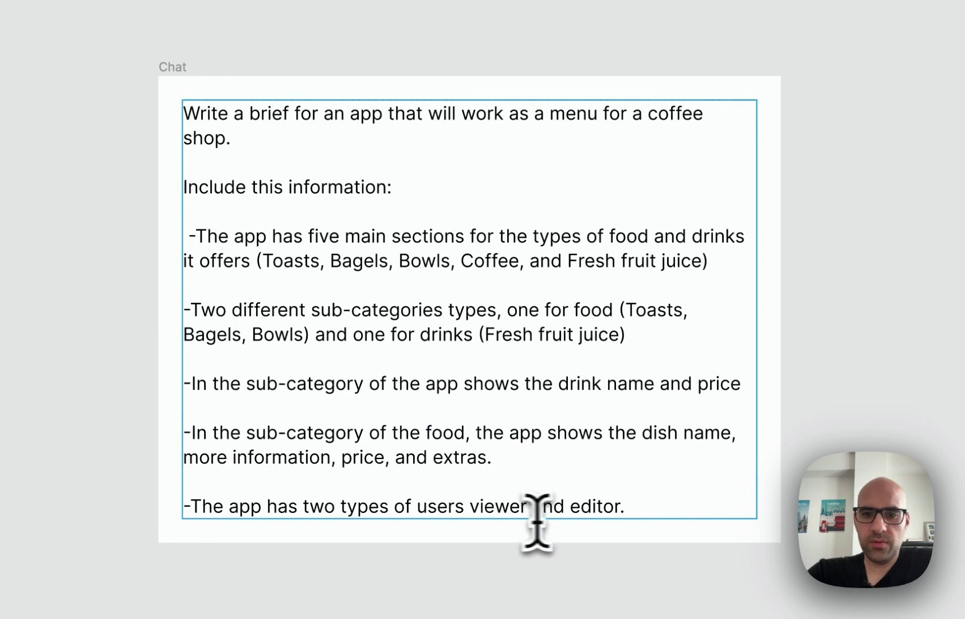
double_click(515, 510)
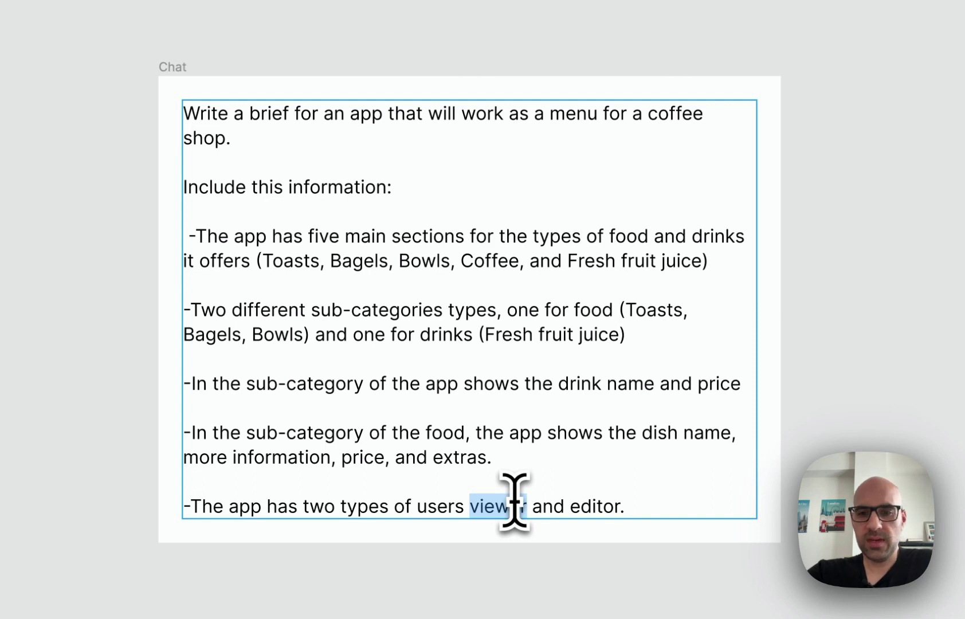
click(524, 507)
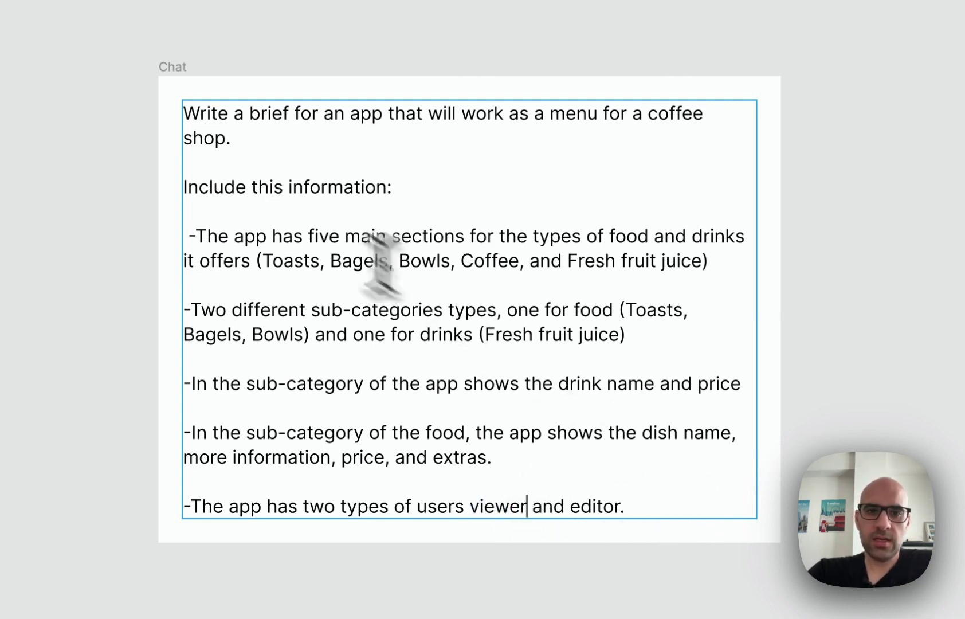
drag(185, 112, 634, 507)
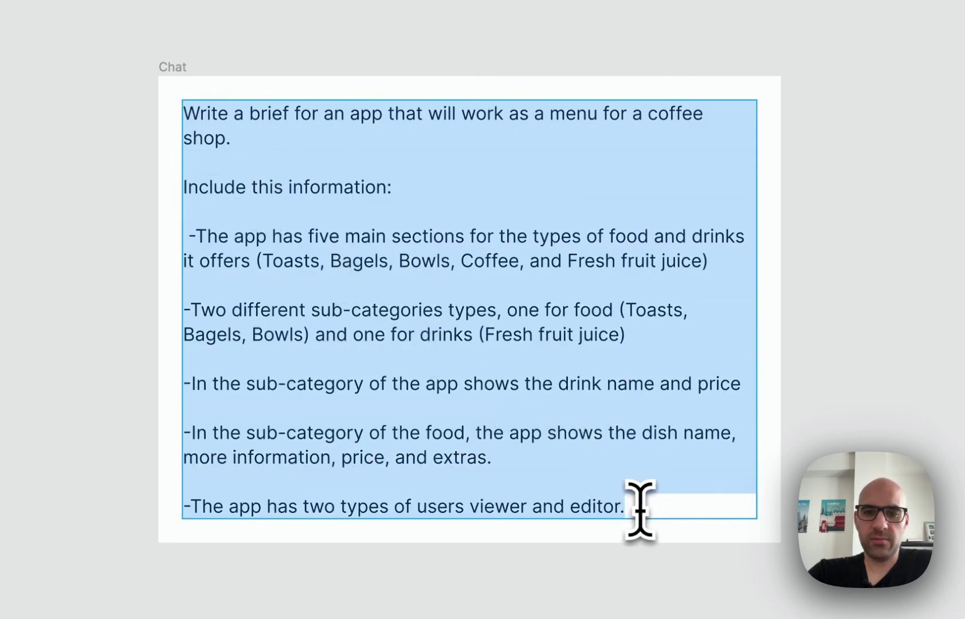
click(640, 508)
drag(641, 509, 164, 115)
key(super+c)
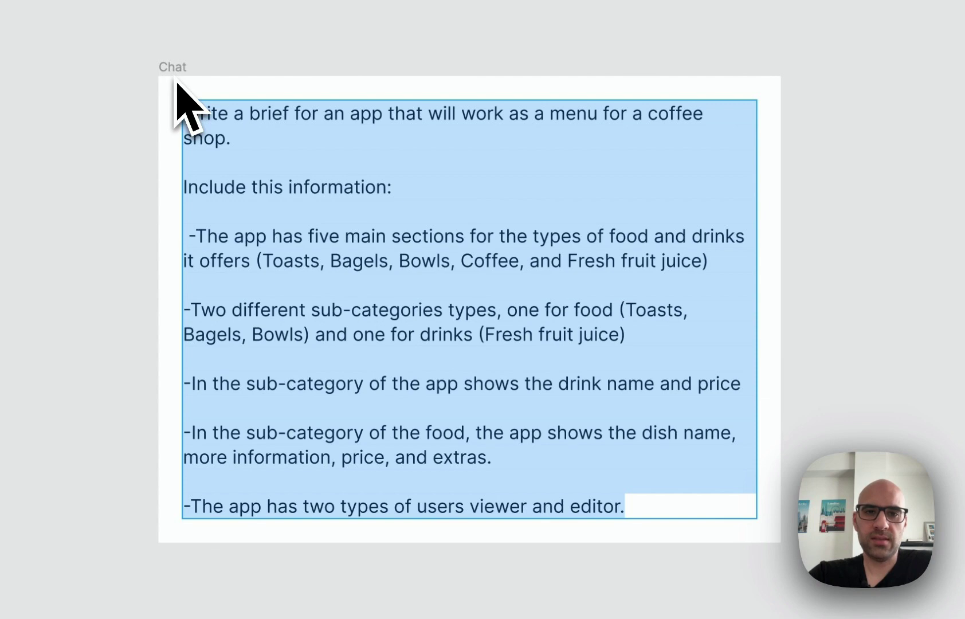
Step: Copy the brief prompt, relaunch Buzzy, and paste the prompt into its AI Assistant message box
key(Escape)
click(229, 134)
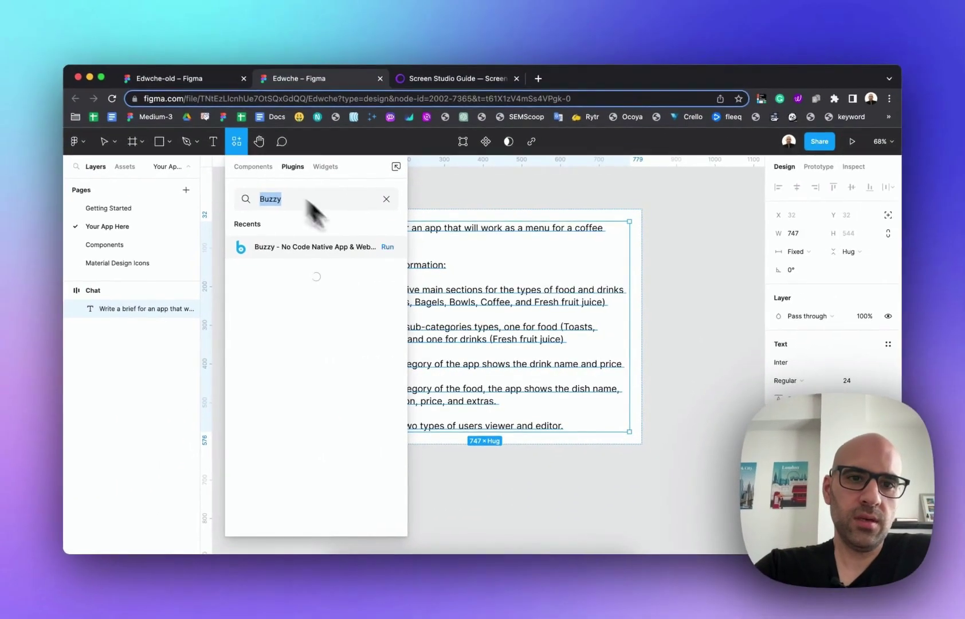
click(389, 247)
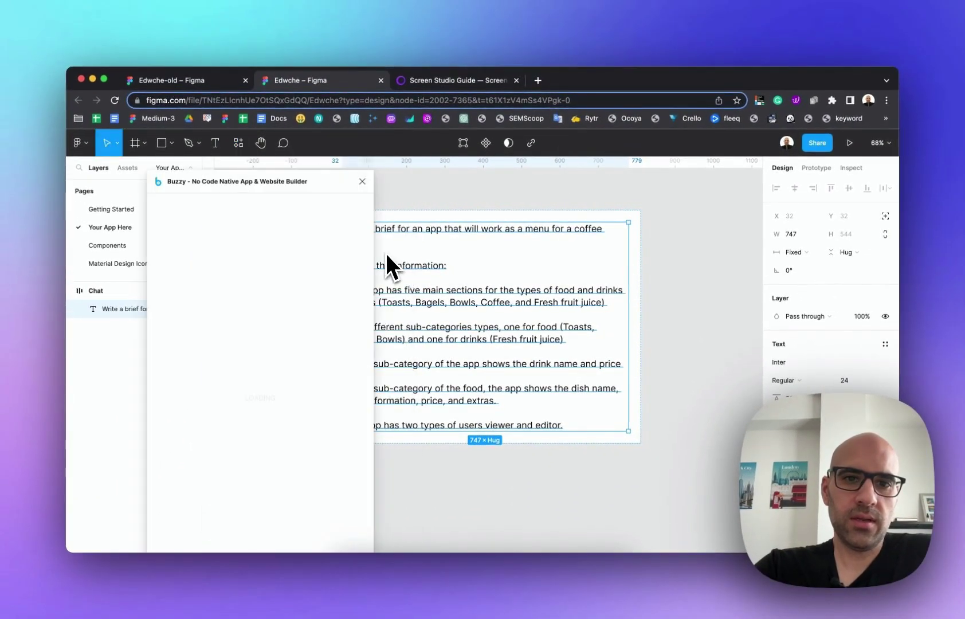
drag(284, 187, 500, 160)
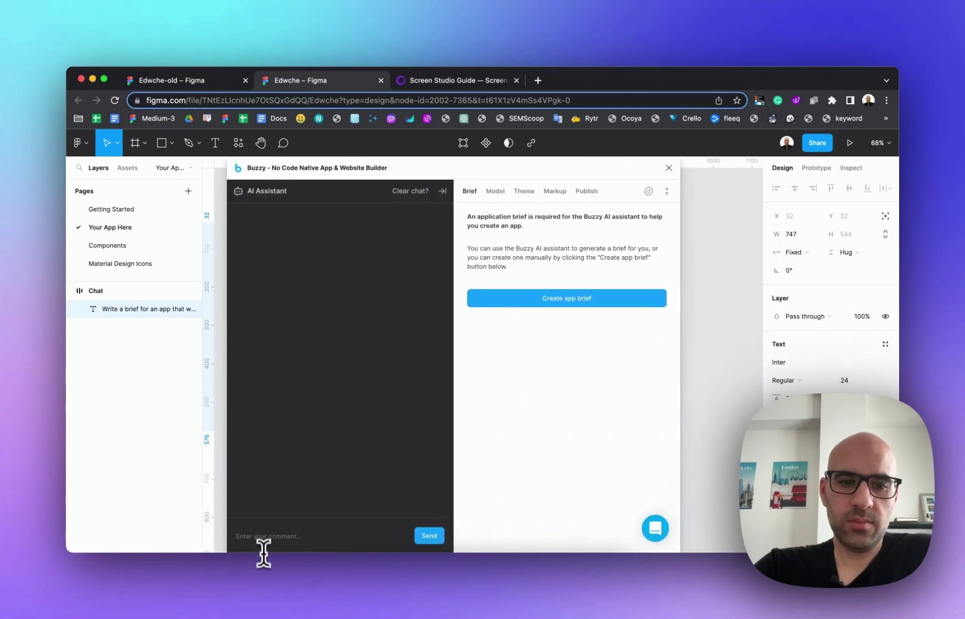
click(263, 536)
key(super+v)
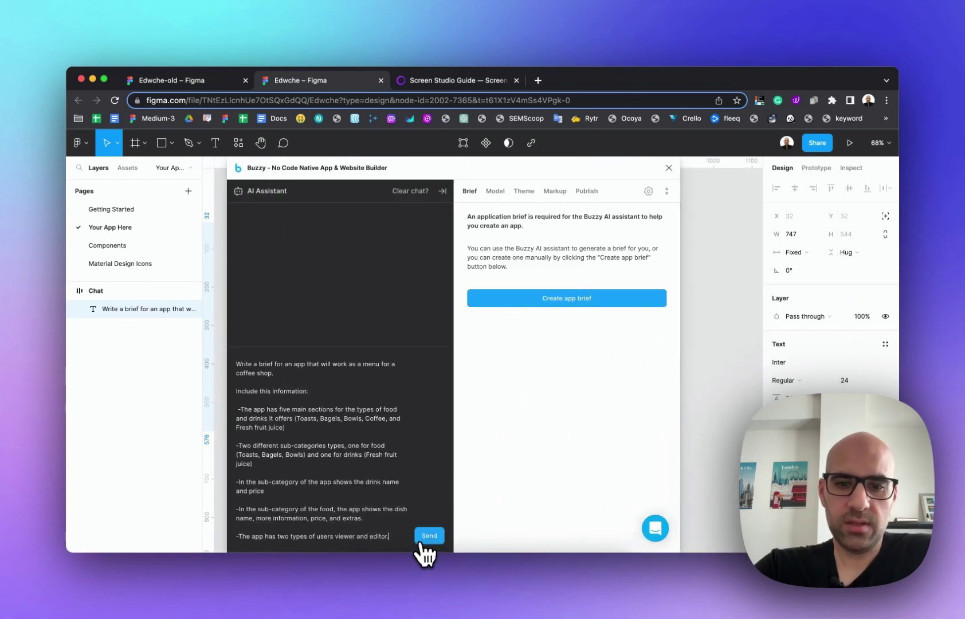
Step: Send the brief prompt to Buzzy's AI assistant and wait for the brief to generate
click(427, 539)
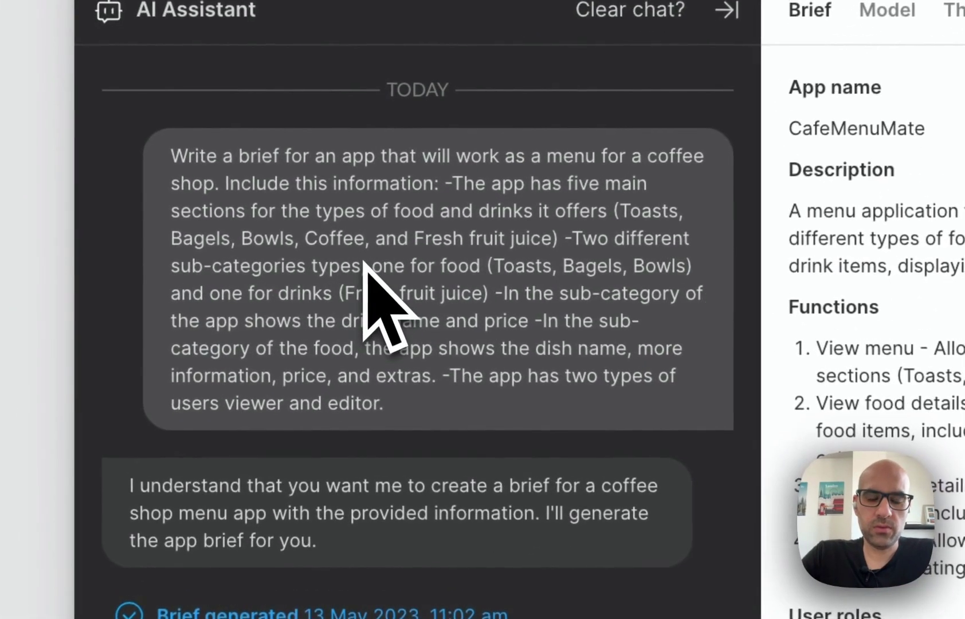
drag(385, 404, 165, 146)
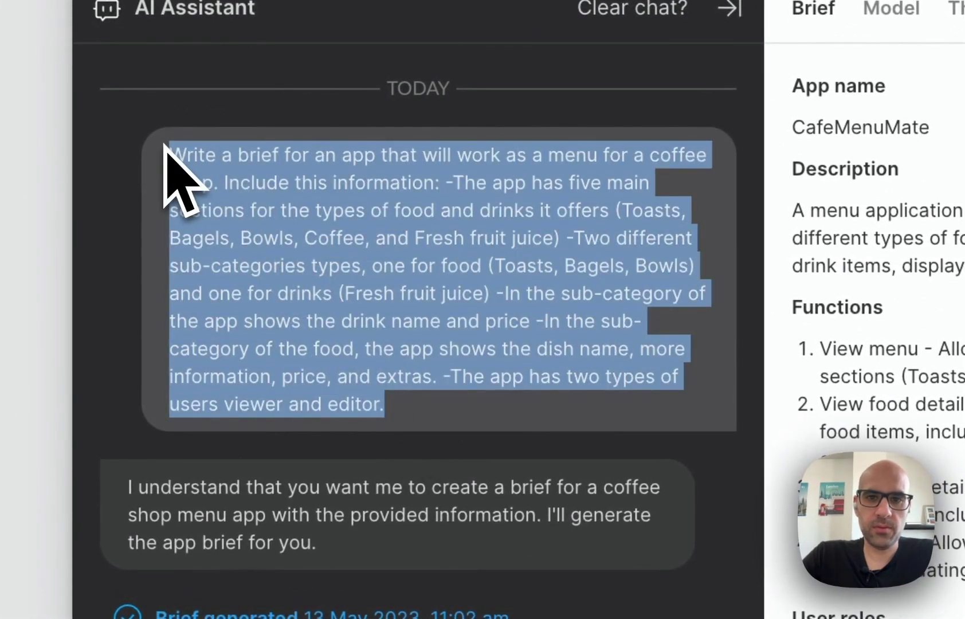
drag(805, 86, 876, 453)
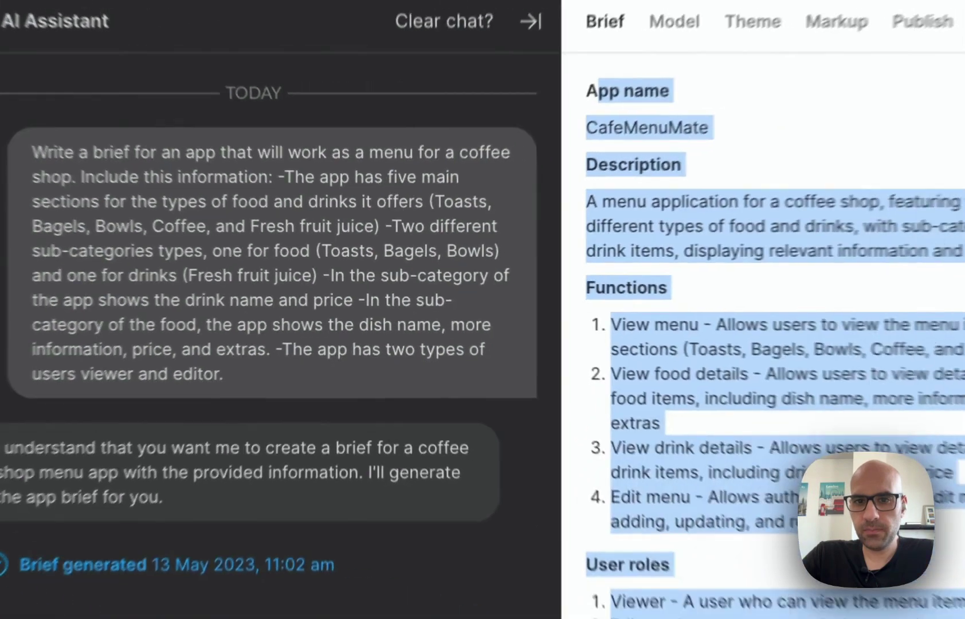
click(876, 452)
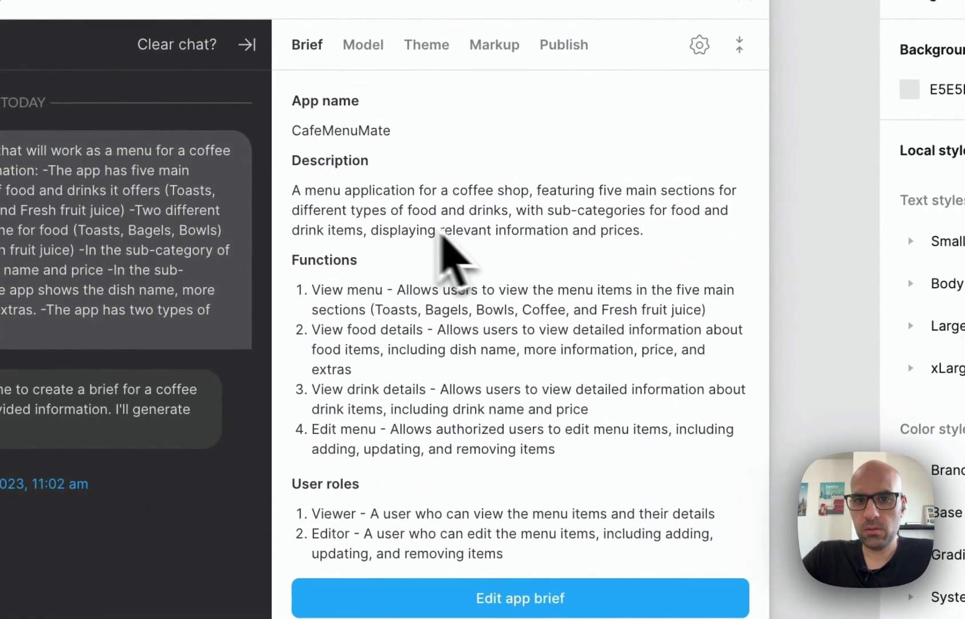
Step: Read through the generated brief's Description and Functions, highlighting passages along the way
drag(291, 193, 644, 236)
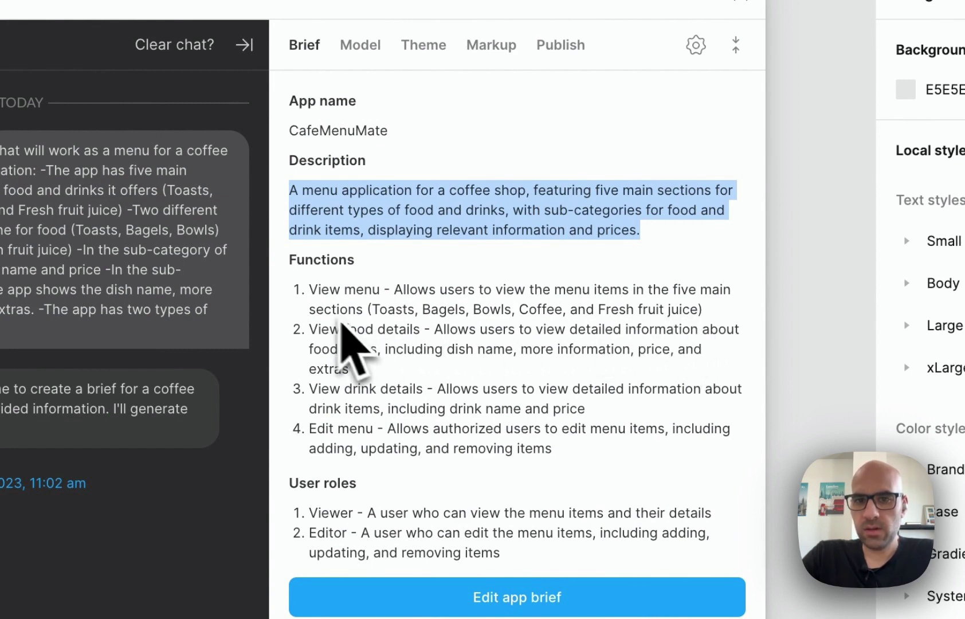
click(318, 291)
drag(315, 316, 377, 296)
click(380, 298)
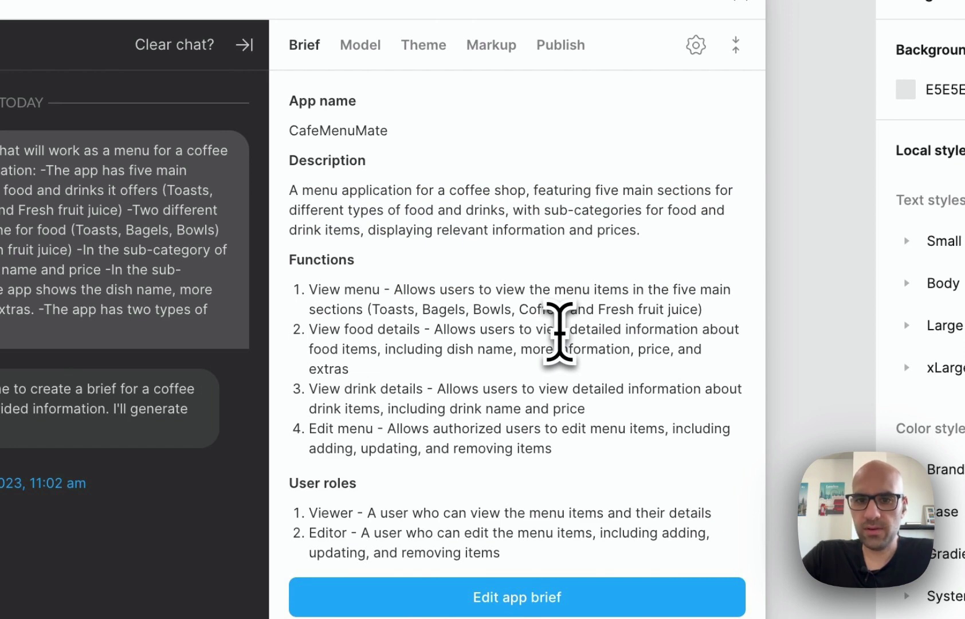
drag(516, 309, 500, 330)
click(447, 343)
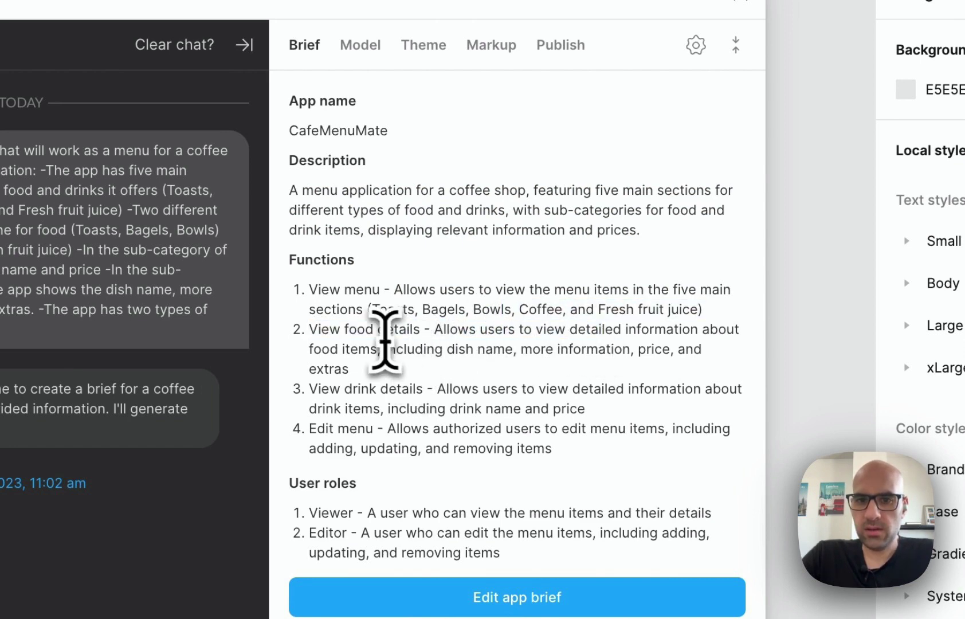
drag(330, 331, 494, 349)
drag(581, 349, 597, 349)
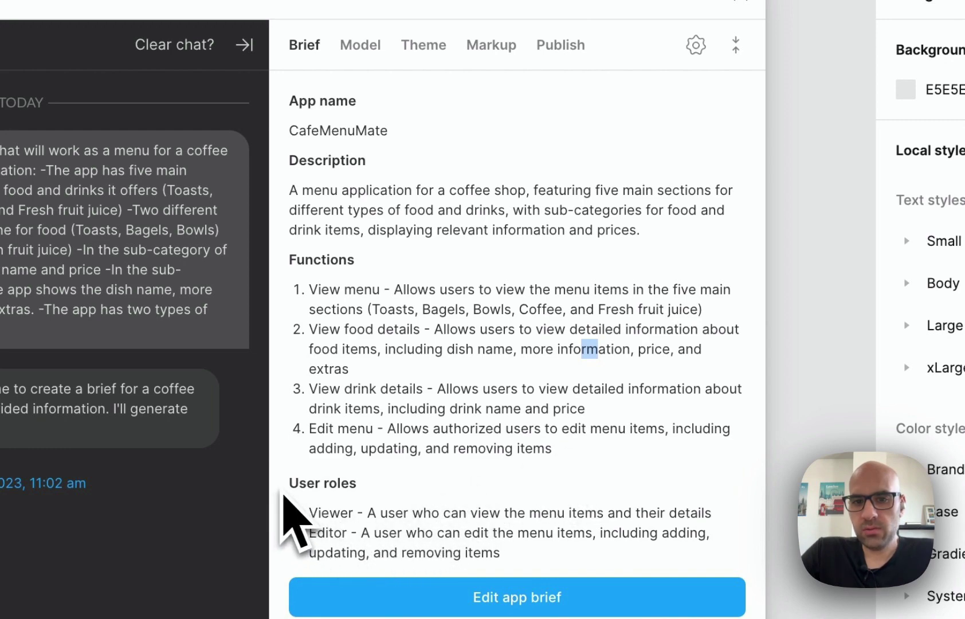
click(338, 511)
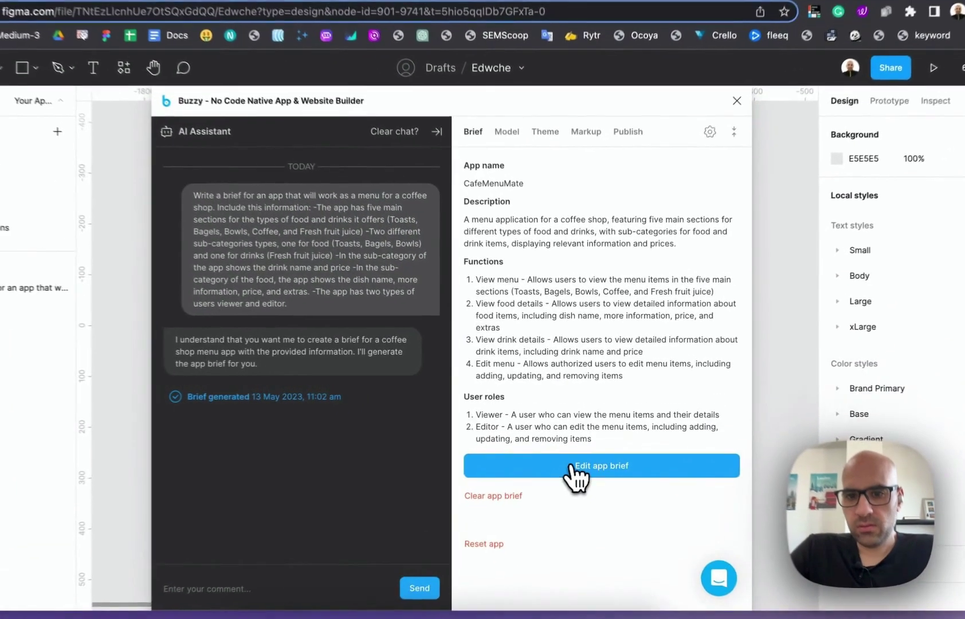
click(570, 443)
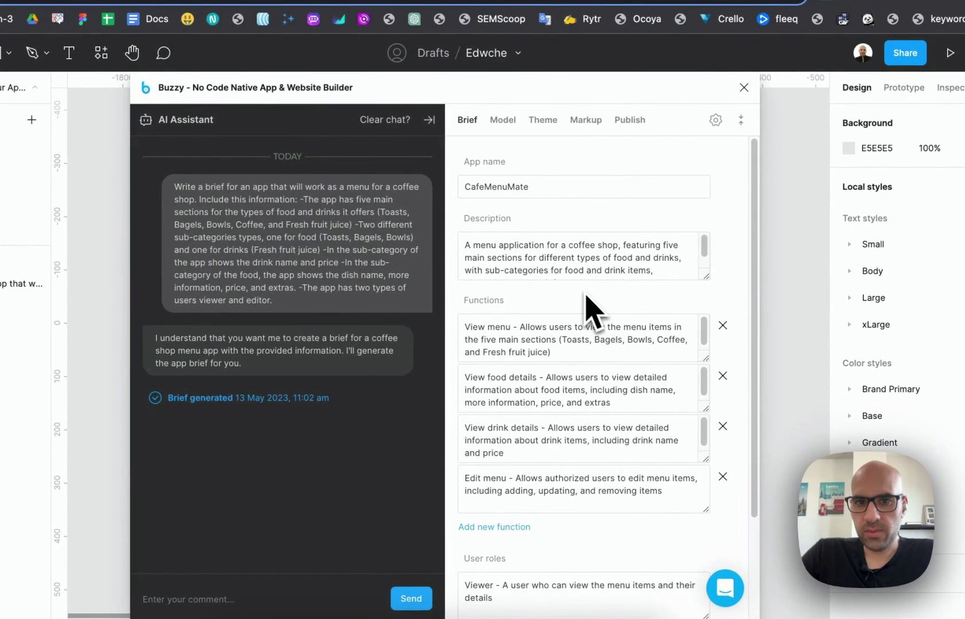
click(517, 186)
double_click(499, 186)
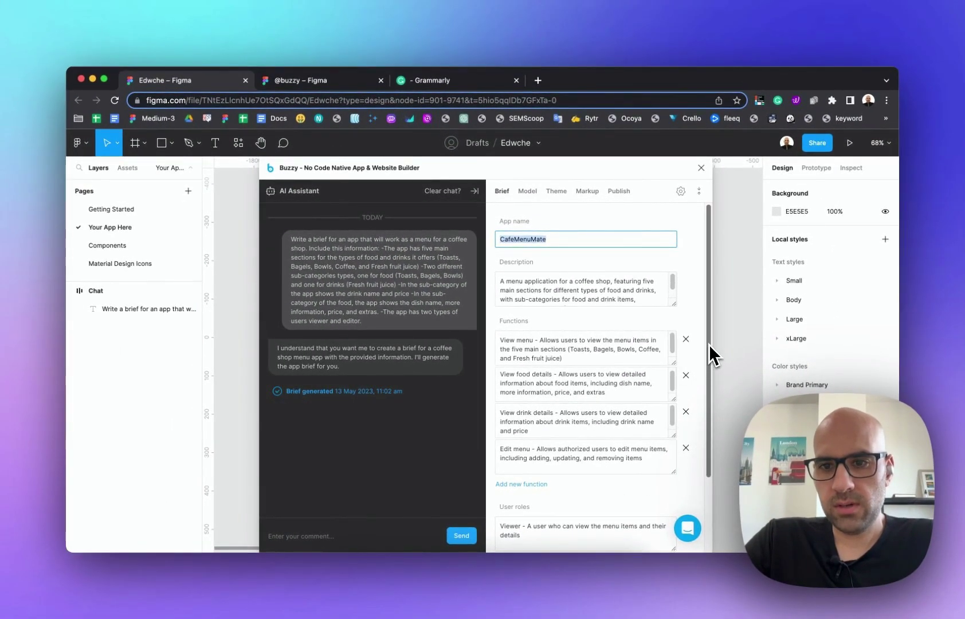
drag(708, 345, 711, 475)
click(512, 529)
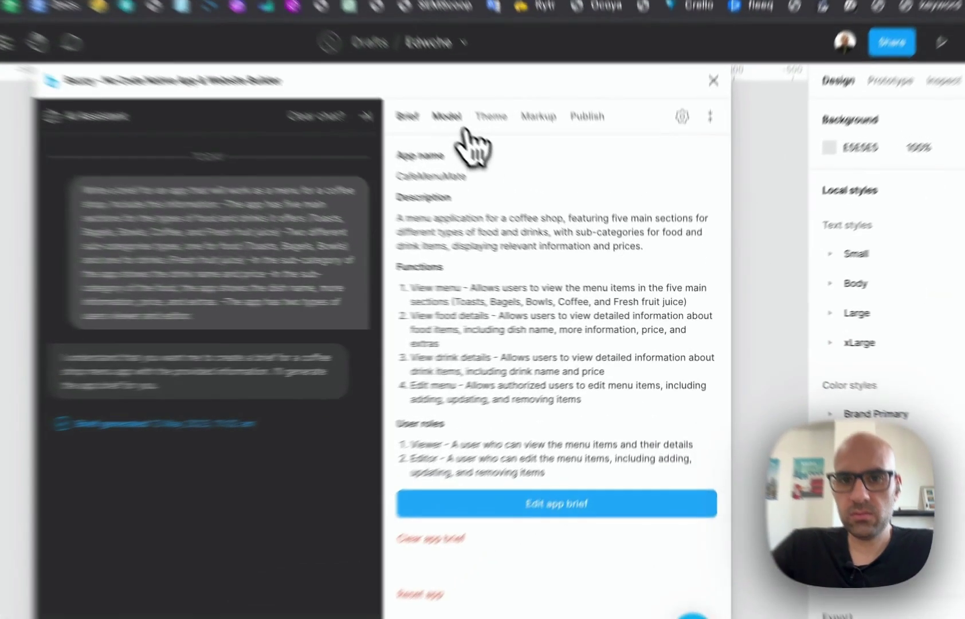
Step: Generate the data model from Buzzy's Model tab, producing MenuItem and User entities
click(456, 119)
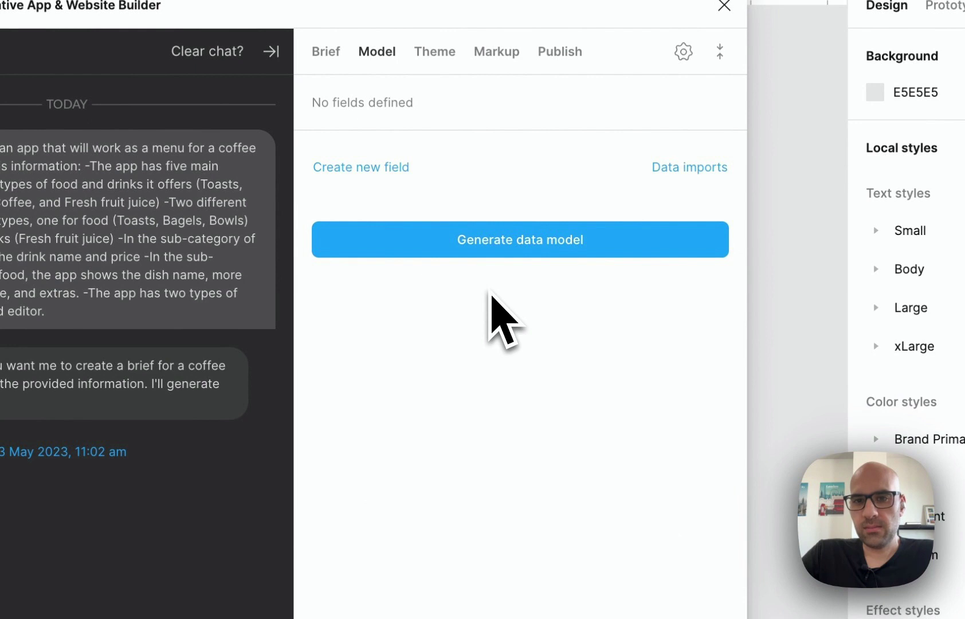
click(507, 238)
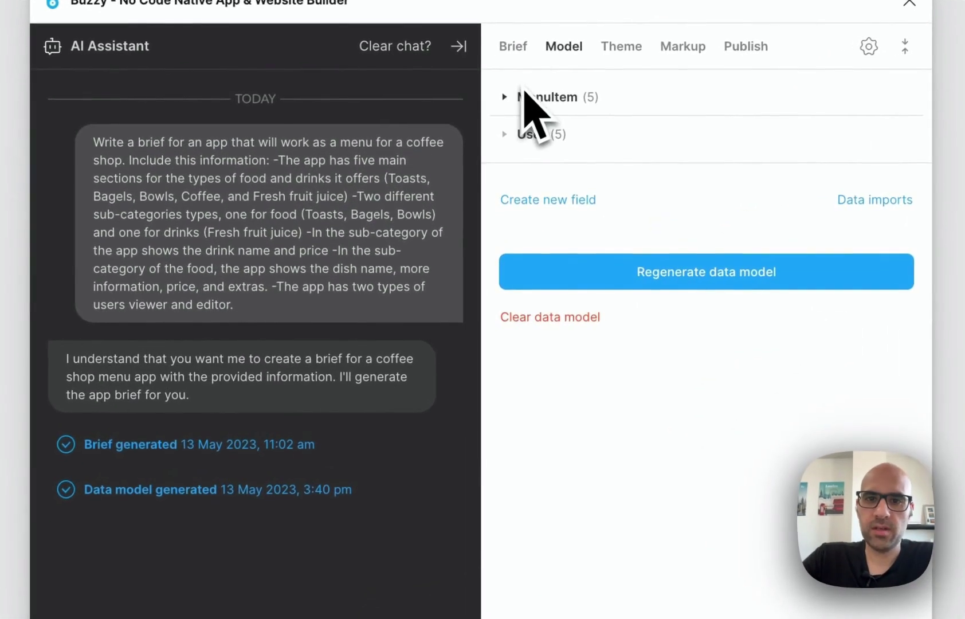
Step: Inspect MenuItem's fields (category, description, extras, name, price), checking the User entity in between
click(504, 96)
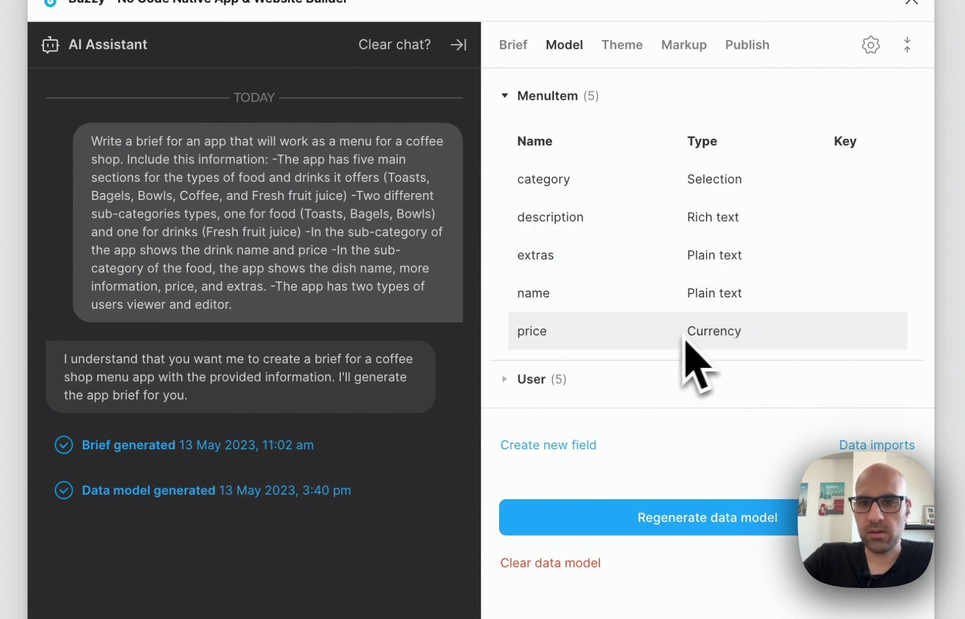
click(511, 392)
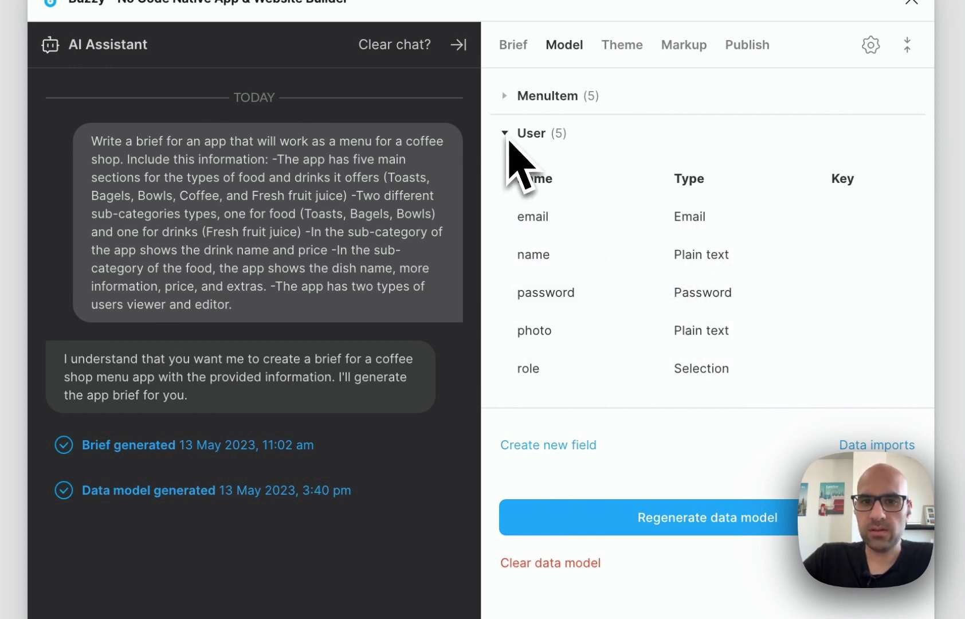
click(507, 98)
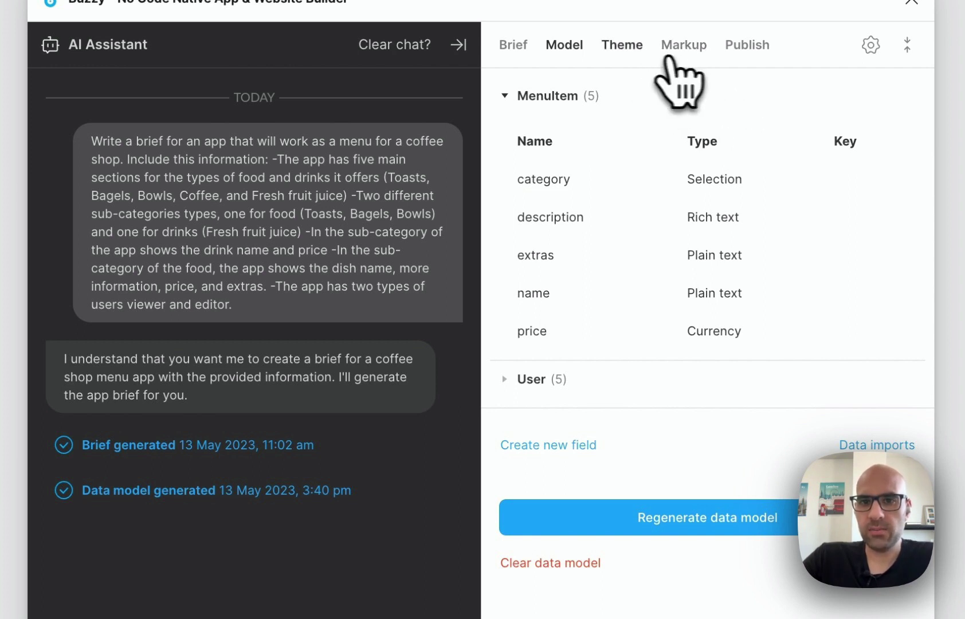
Step: Look over the app themes, then switch to the Markup view showing zero Buzzy elements
click(639, 60)
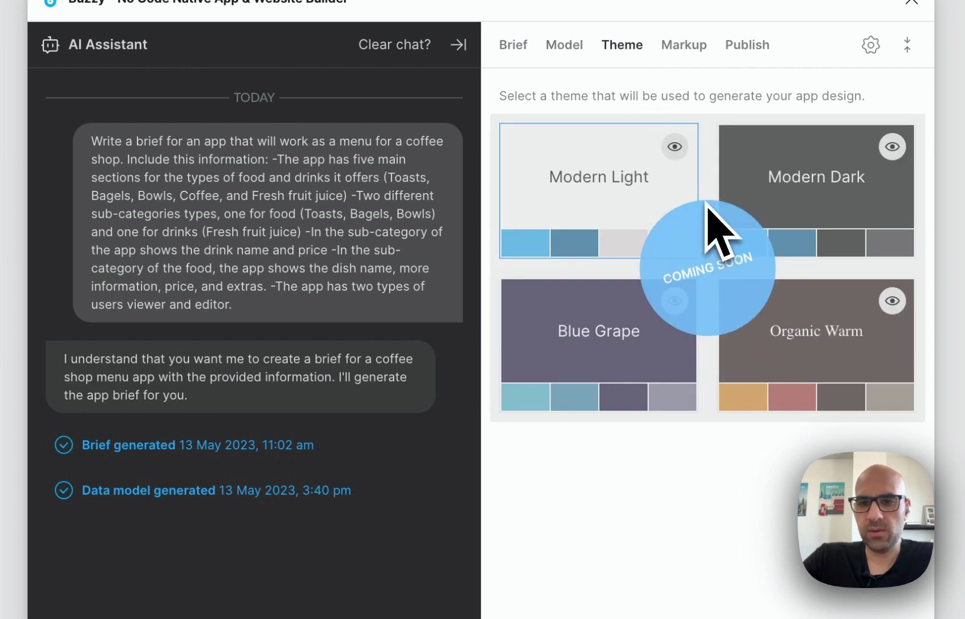
click(694, 58)
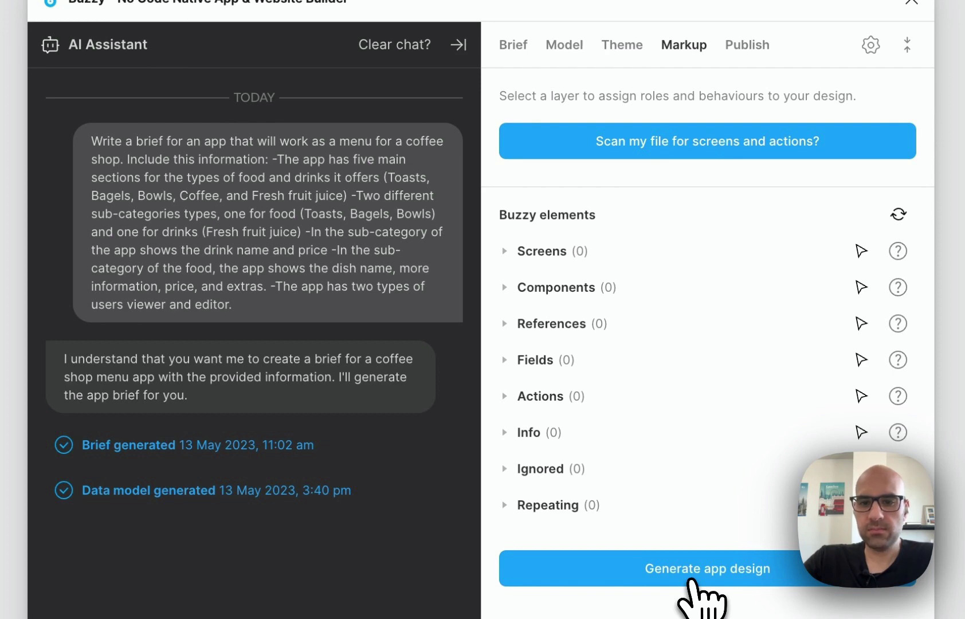
Step: Generate the app design, creating 28 screens, 22 components, 57 fields and 83 actions
click(691, 580)
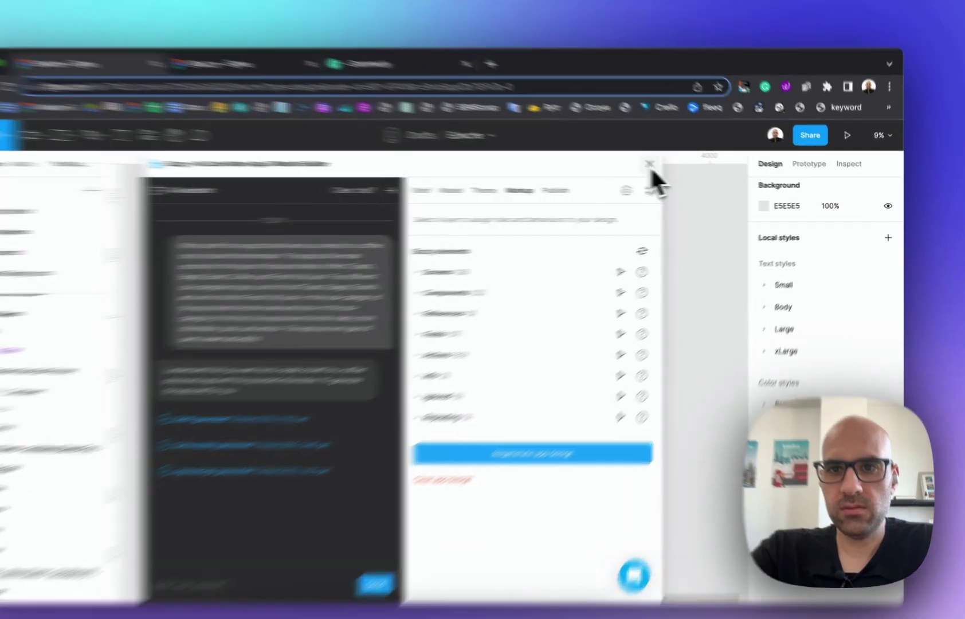
Step: Close the Buzzy plugin and pan the canvas down to the Menu Items and User screen rows
click(676, 168)
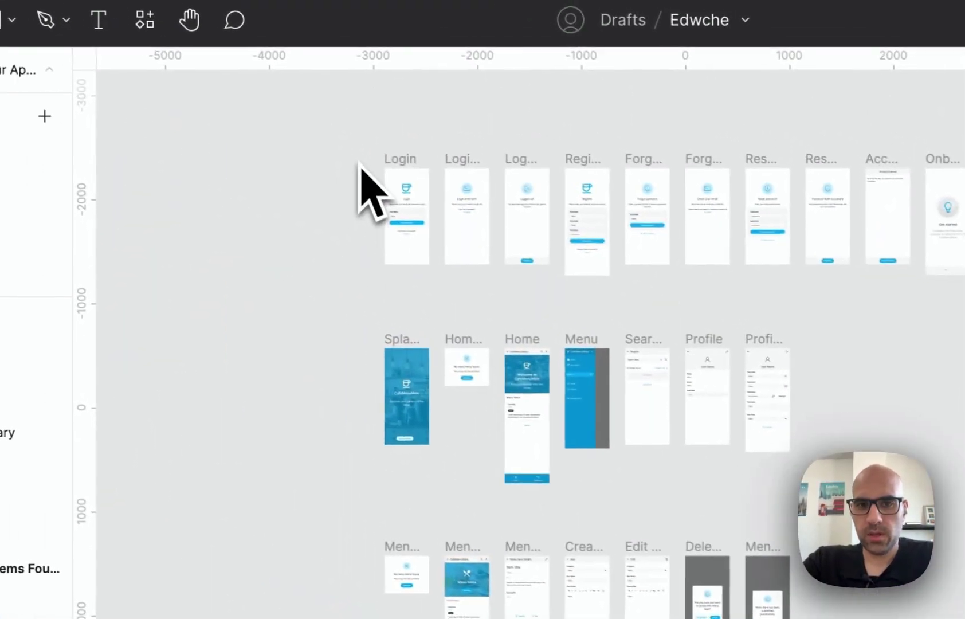
scroll(409, 195, up, 10)
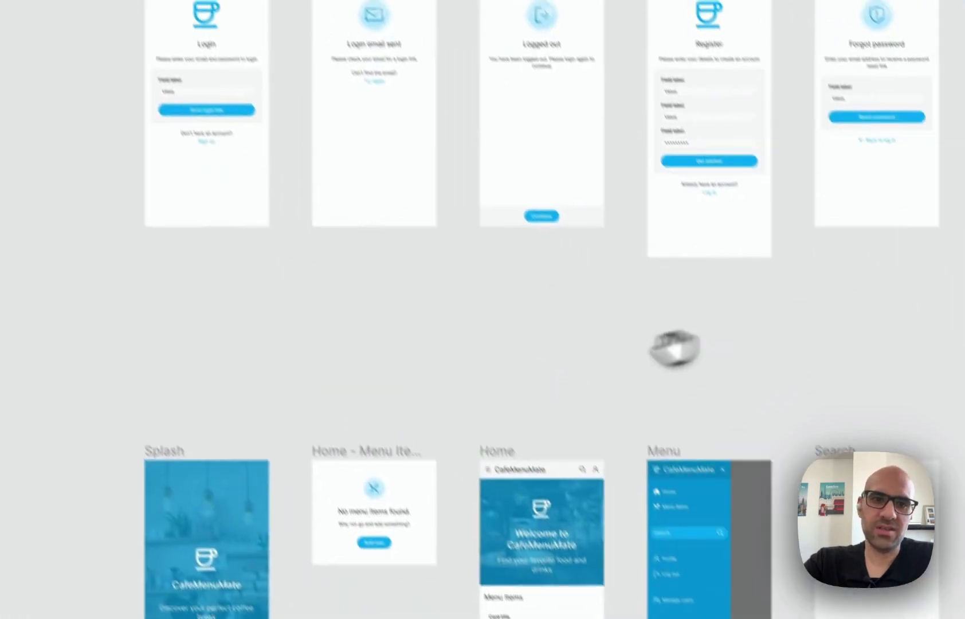
drag(882, 478, 573, 431)
drag(422, 319, 612, 167)
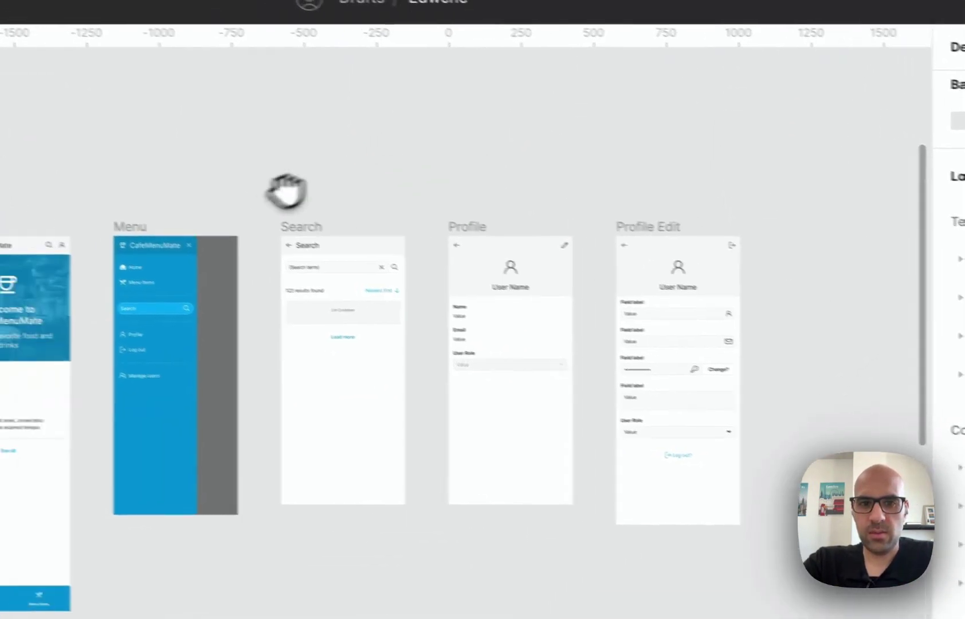
scroll(286, 498, down, 5)
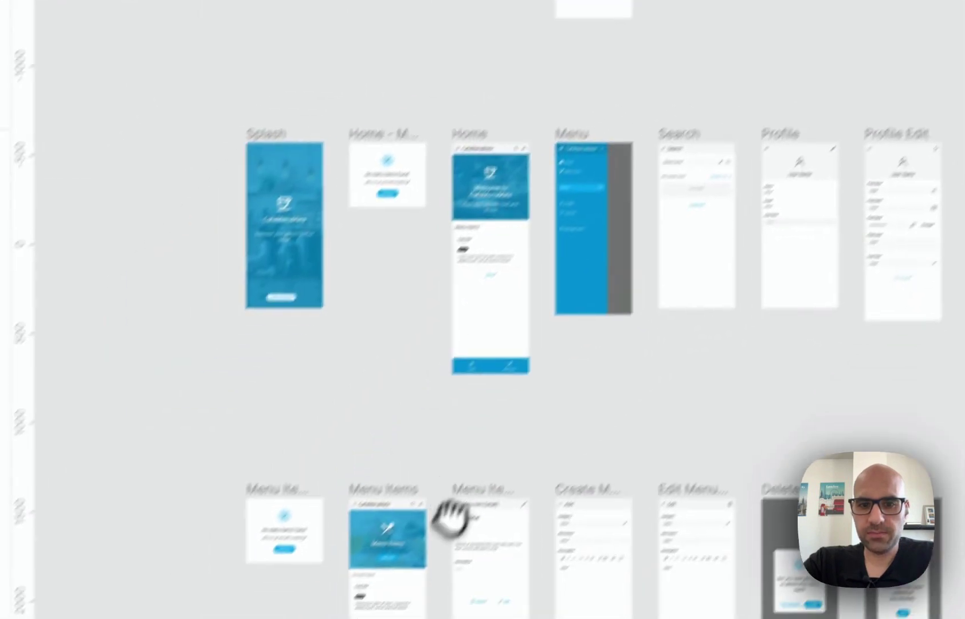
drag(450, 504, 445, 156)
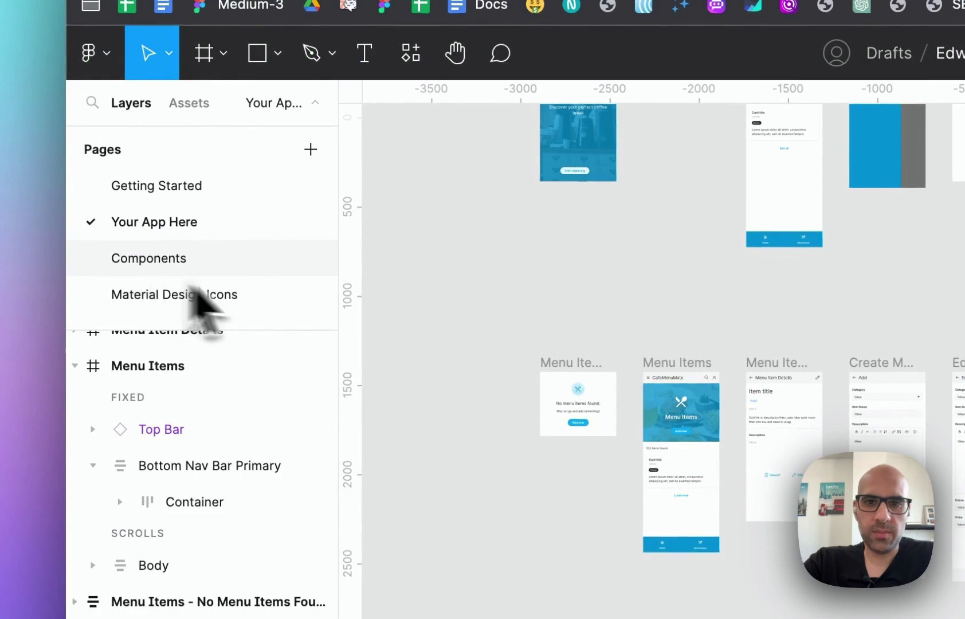
Step: Open the Components page and pan from the Styles and Icons frames to the Atoms
click(153, 274)
scroll(458, 340, down, 5)
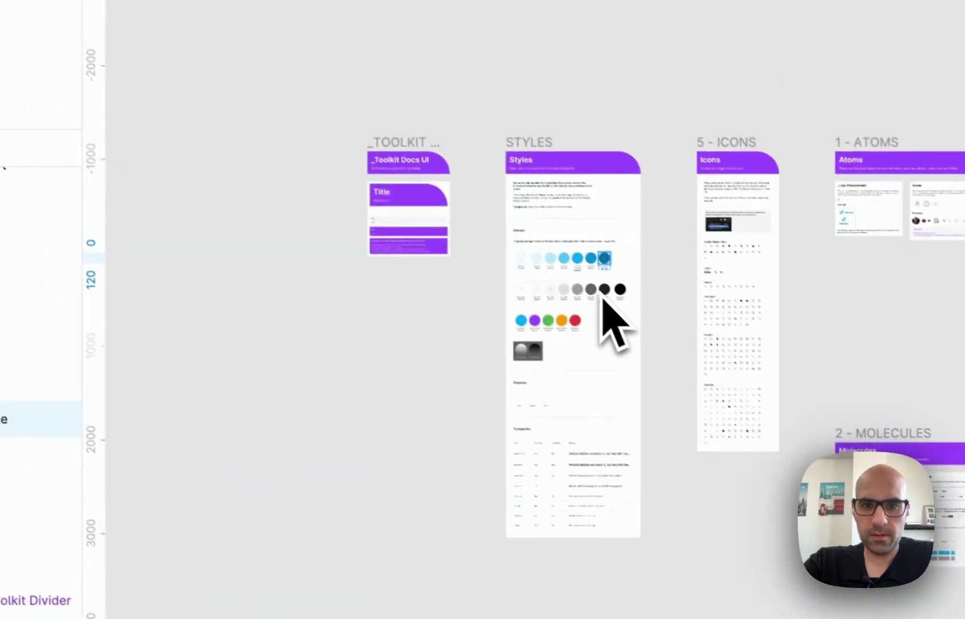
drag(605, 303, 573, 279)
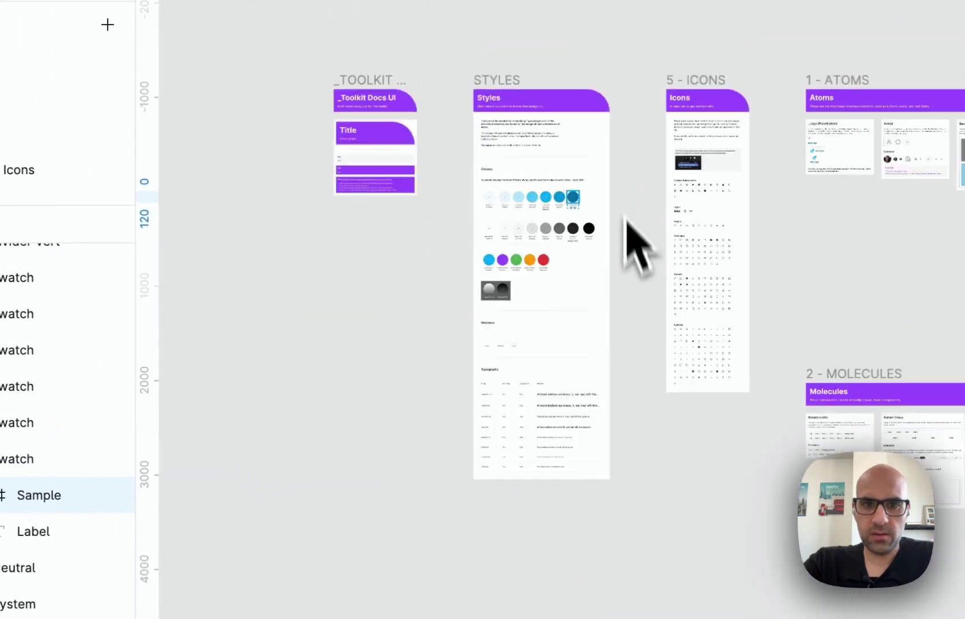
scroll(625, 216, up, 5)
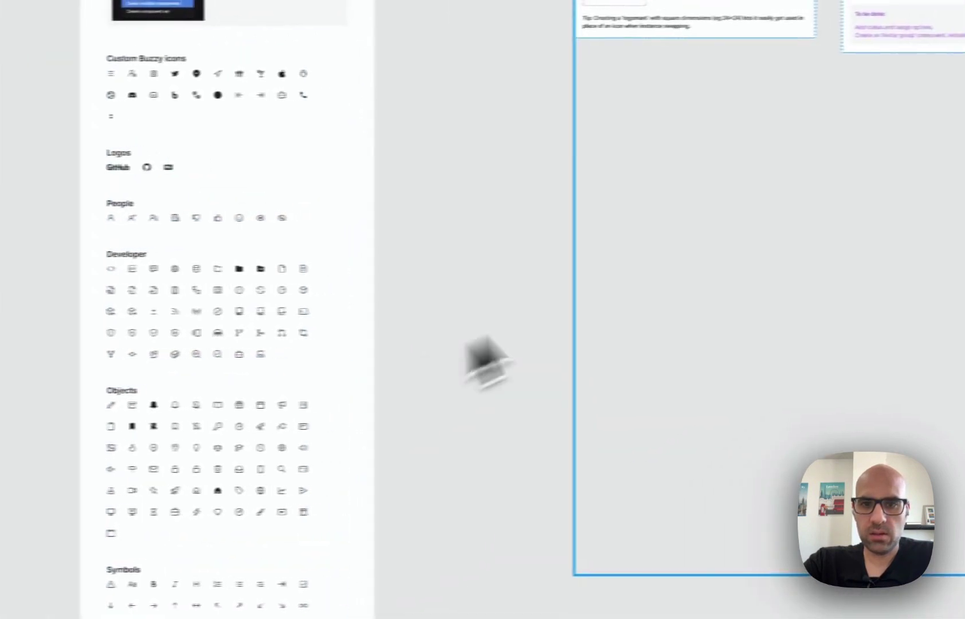
drag(484, 362, 455, 404)
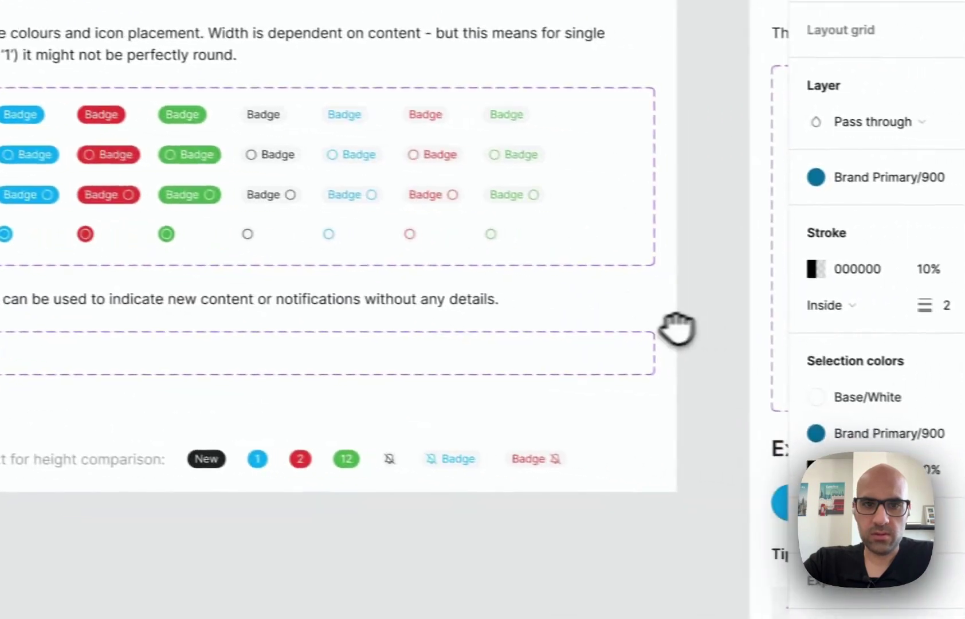
Step: Move on to the Button and FAB components, then down to the Molecules and Organisms sections
drag(677, 328, 230, 291)
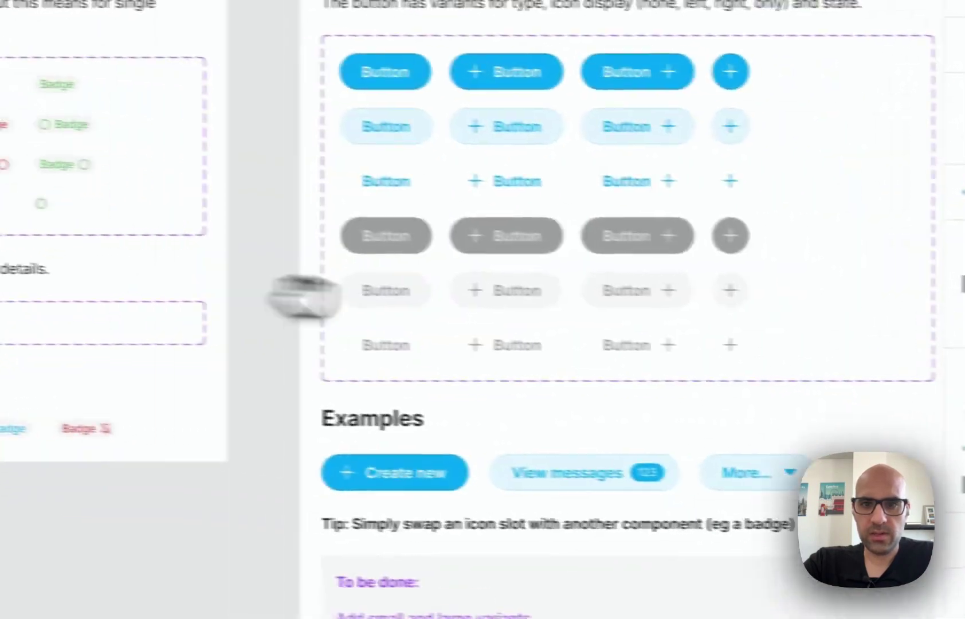
scroll(248, 317, right, 10)
scroll(450, 269, down, 10)
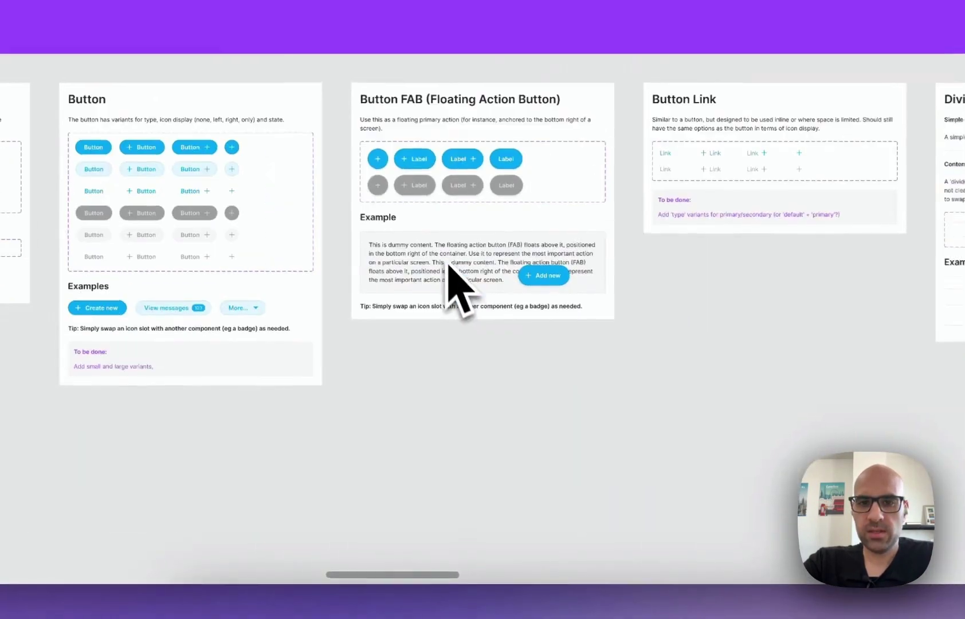
scroll(465, 298, down, 5)
scroll(461, 294, down, 3)
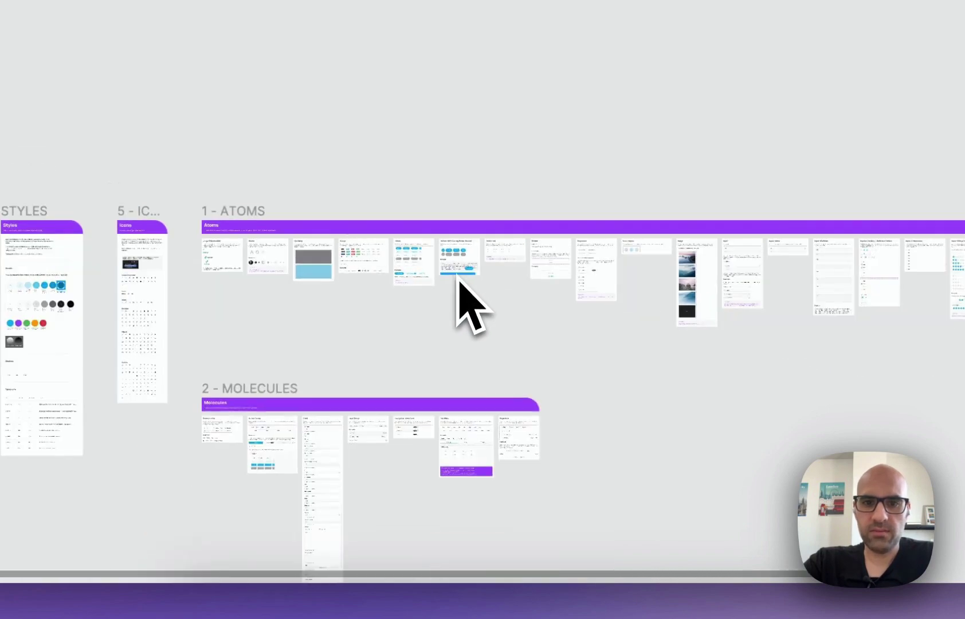
drag(642, 420, 636, 189)
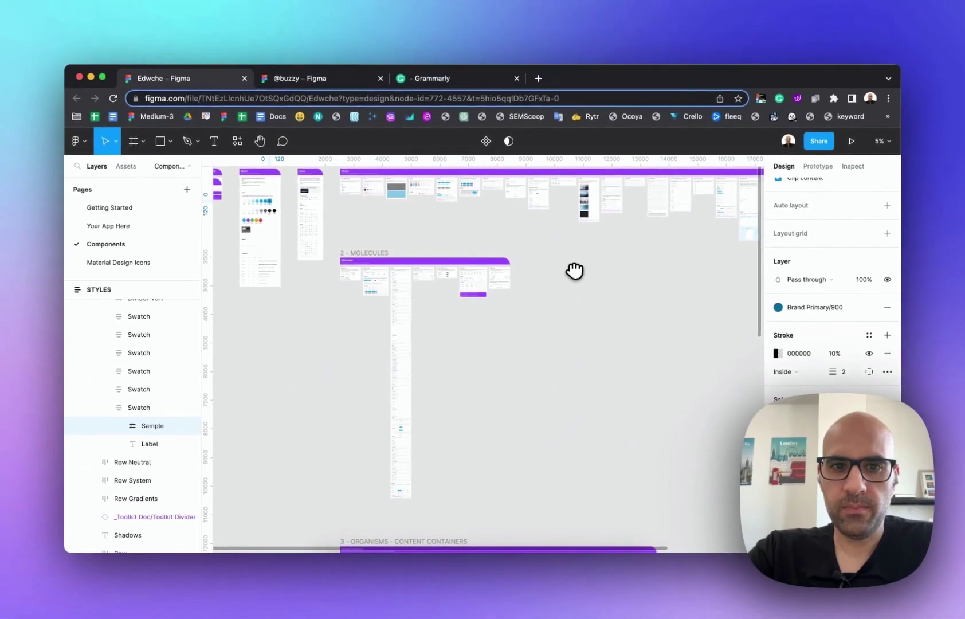
scroll(494, 258, down, 4)
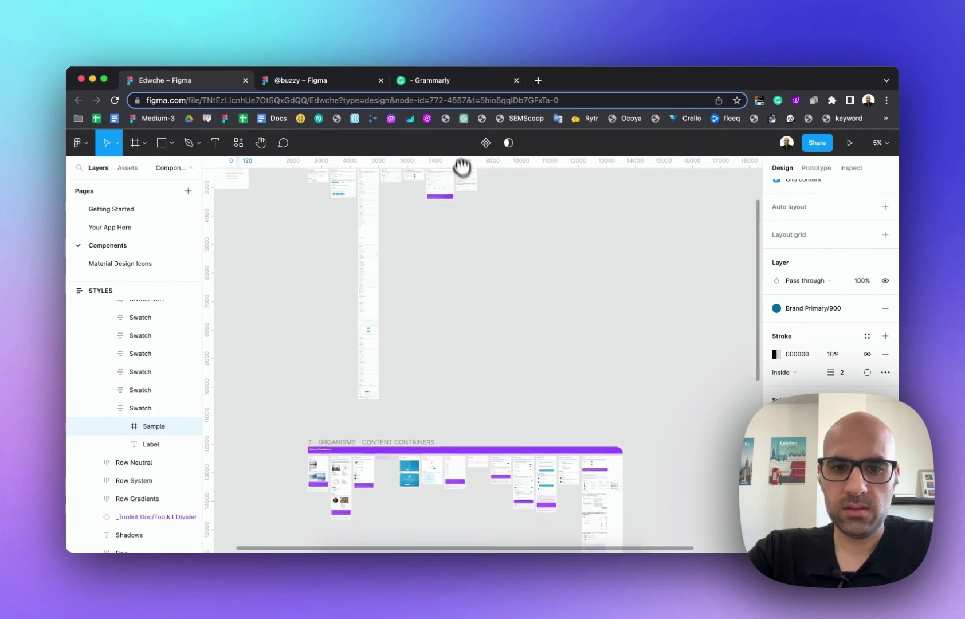
Step: Back on Your App Here, relaunch the Buzzy plugin and show its Publish options
click(131, 228)
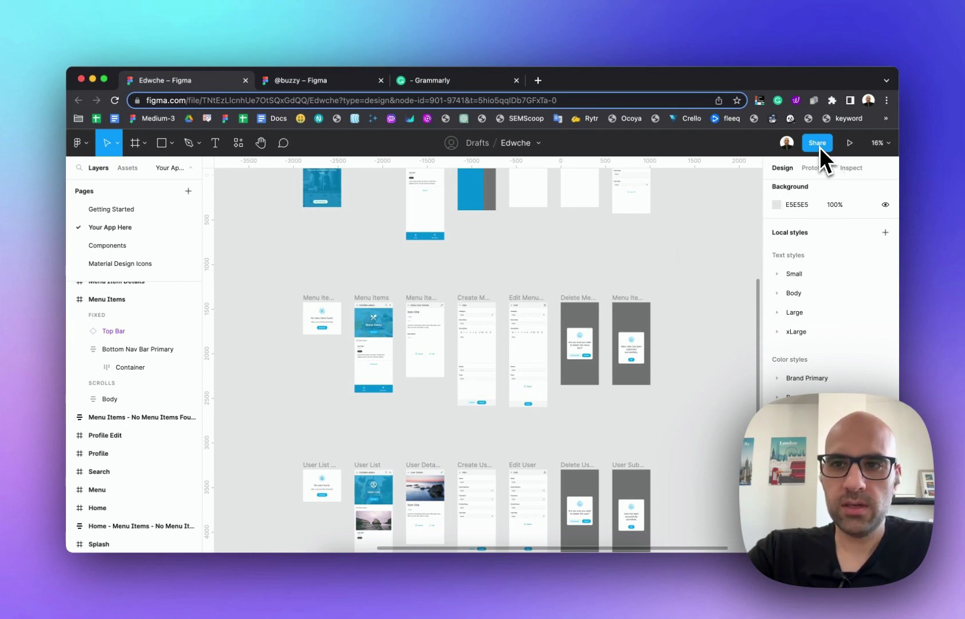
click(238, 144)
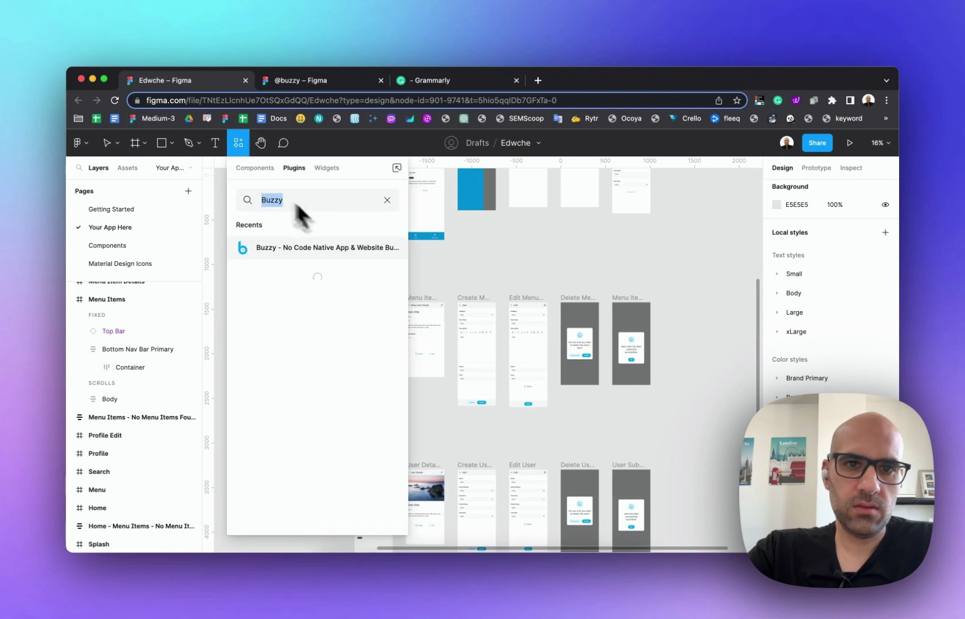
click(384, 248)
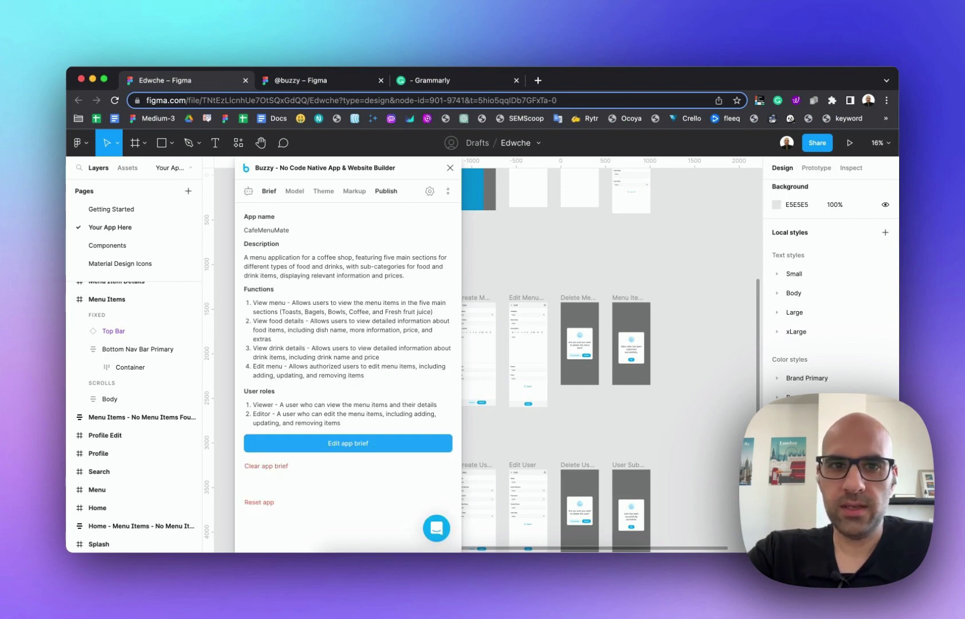
click(385, 191)
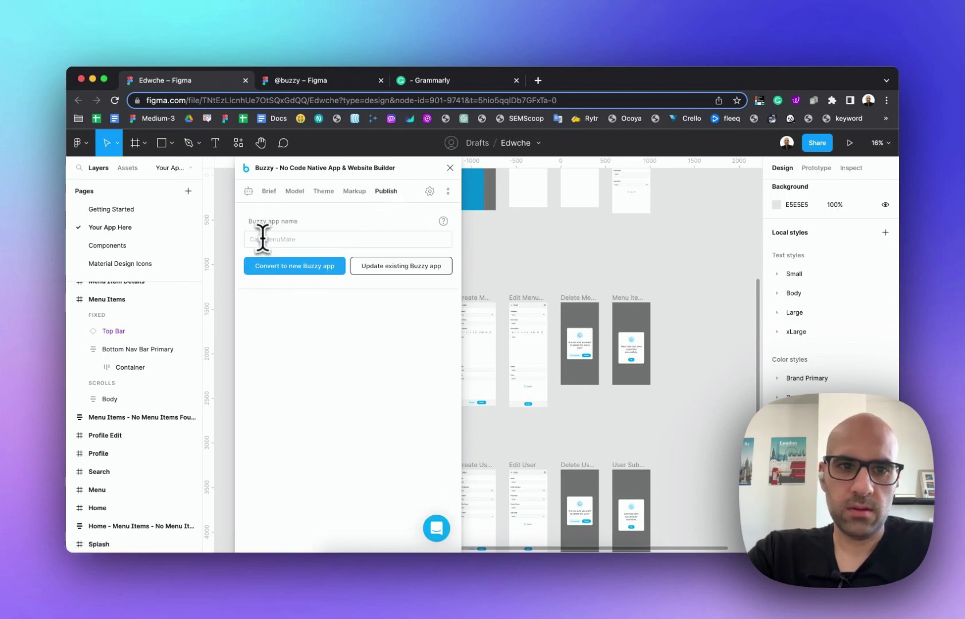
Step: Name the Buzzy app 'Coffee', fixing the typo, and start converting it to a new Buzzy app
click(295, 237)
text(Cooffe)
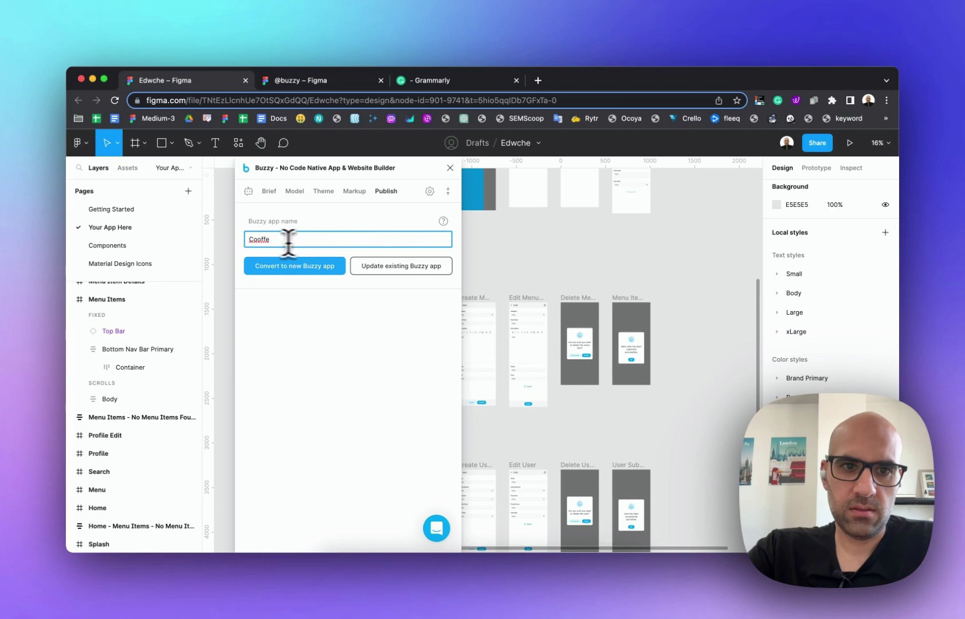
right_click(263, 240)
click(269, 244)
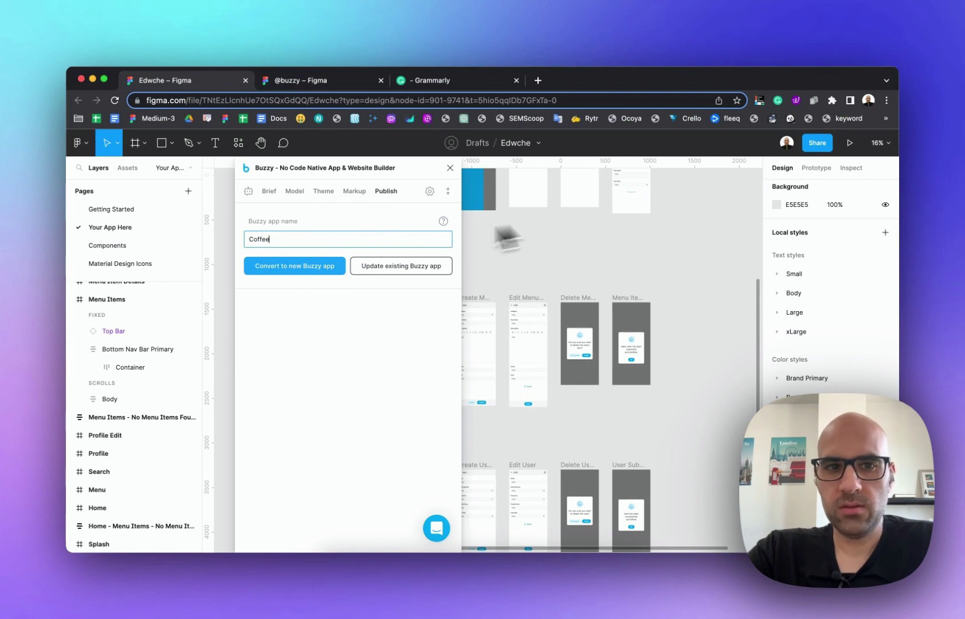
click(338, 274)
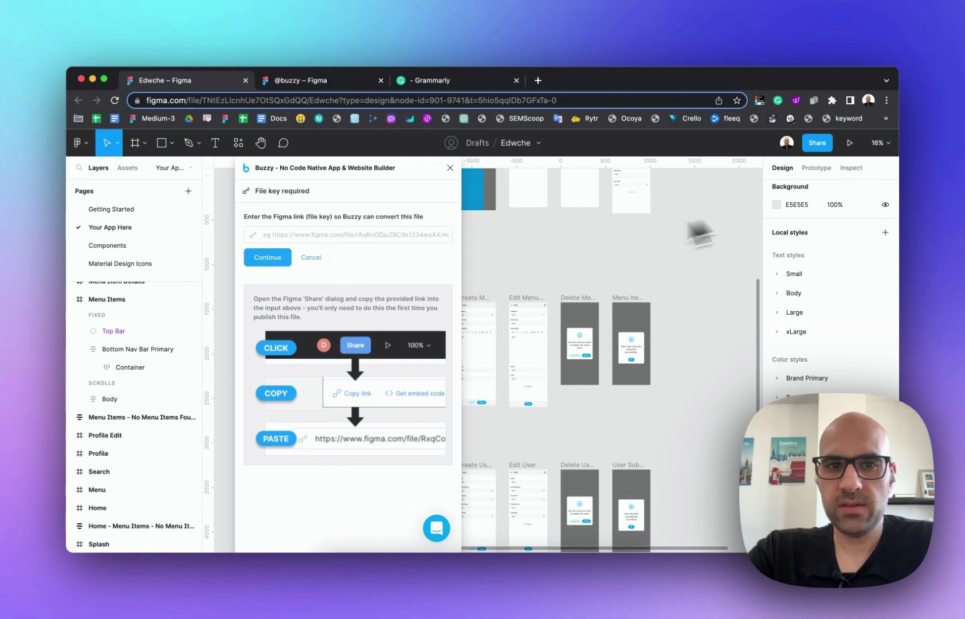
Step: Give Buzzy the file's copied share link to convert it, then view the Coffee app live
click(821, 146)
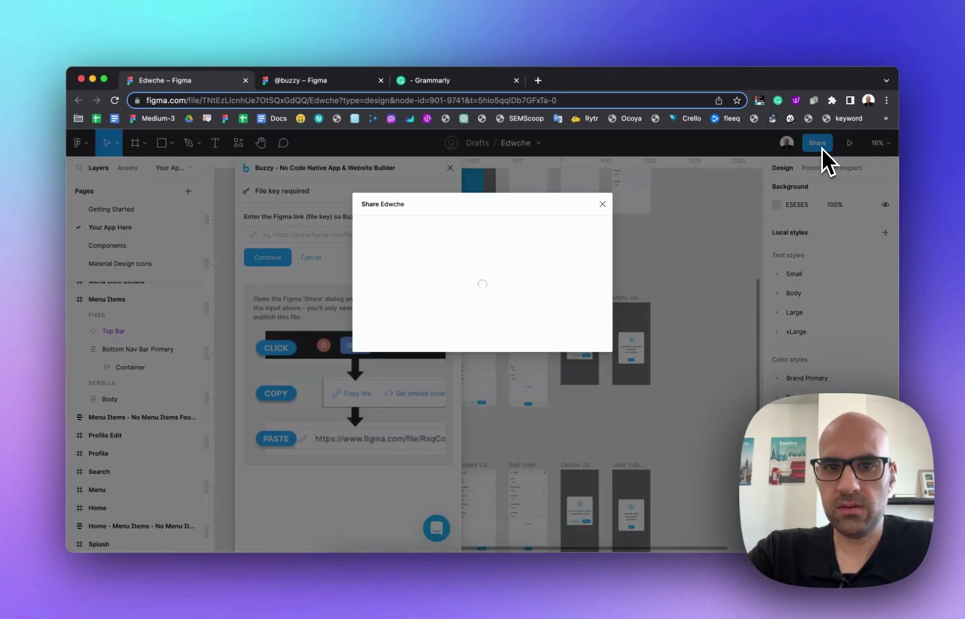
click(381, 351)
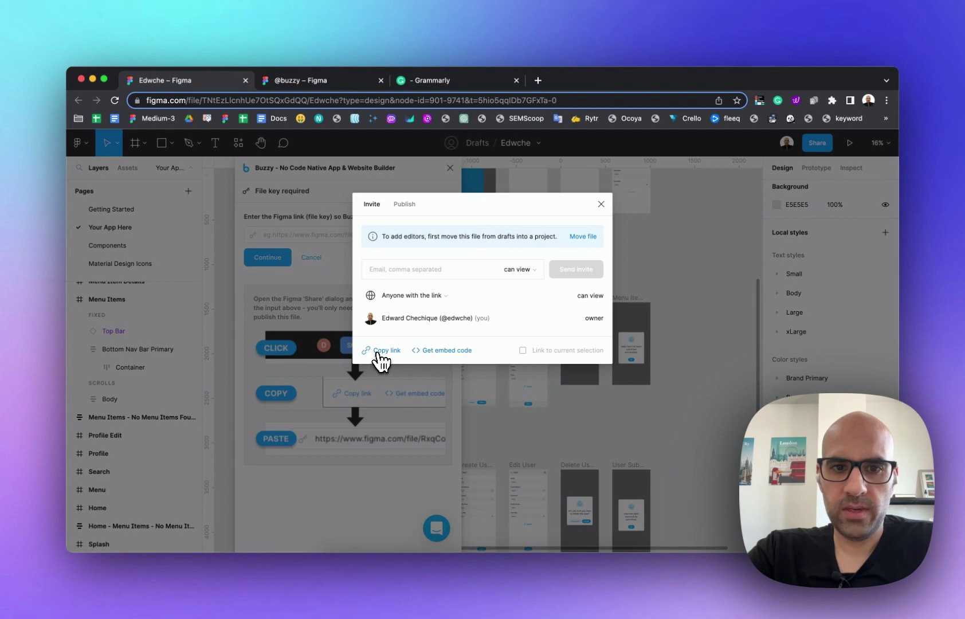
click(601, 204)
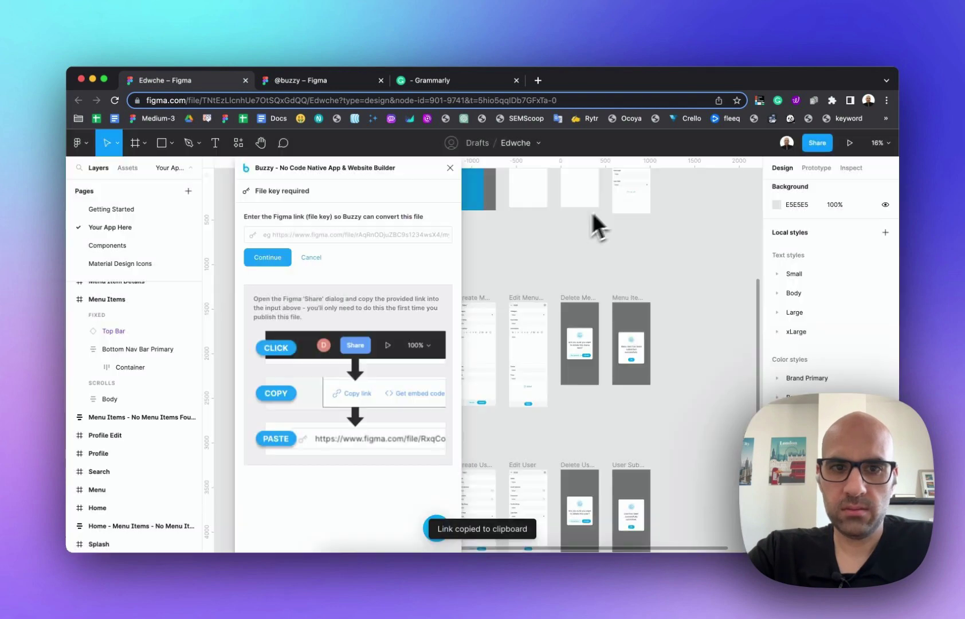
click(361, 236)
key(super+v)
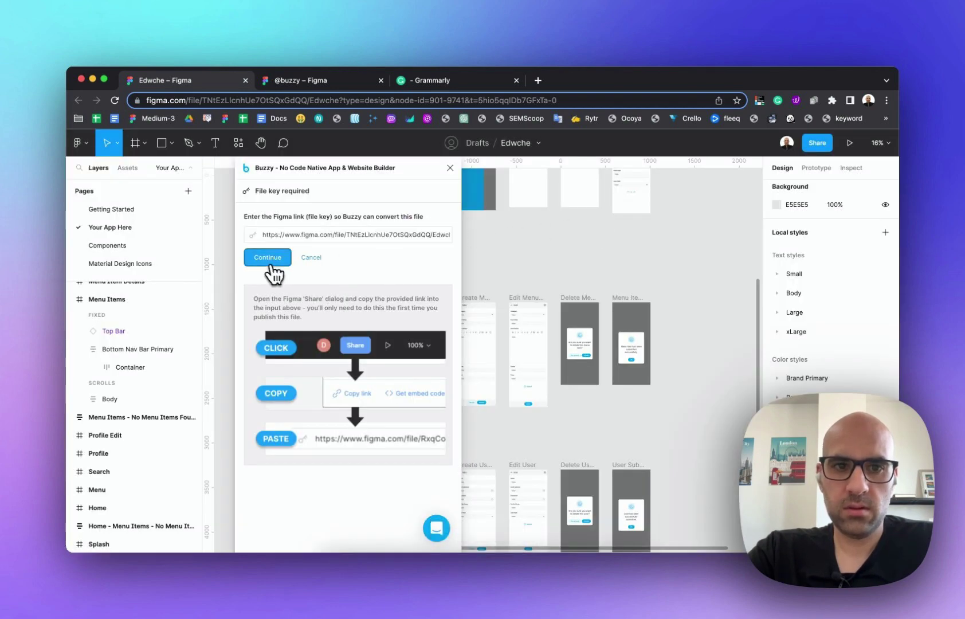
click(269, 258)
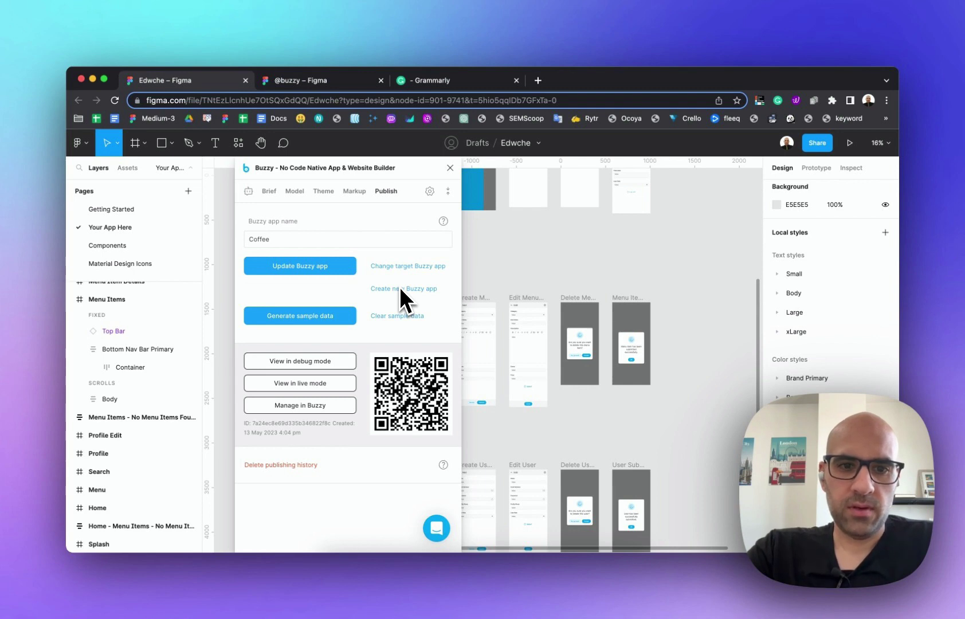
click(317, 382)
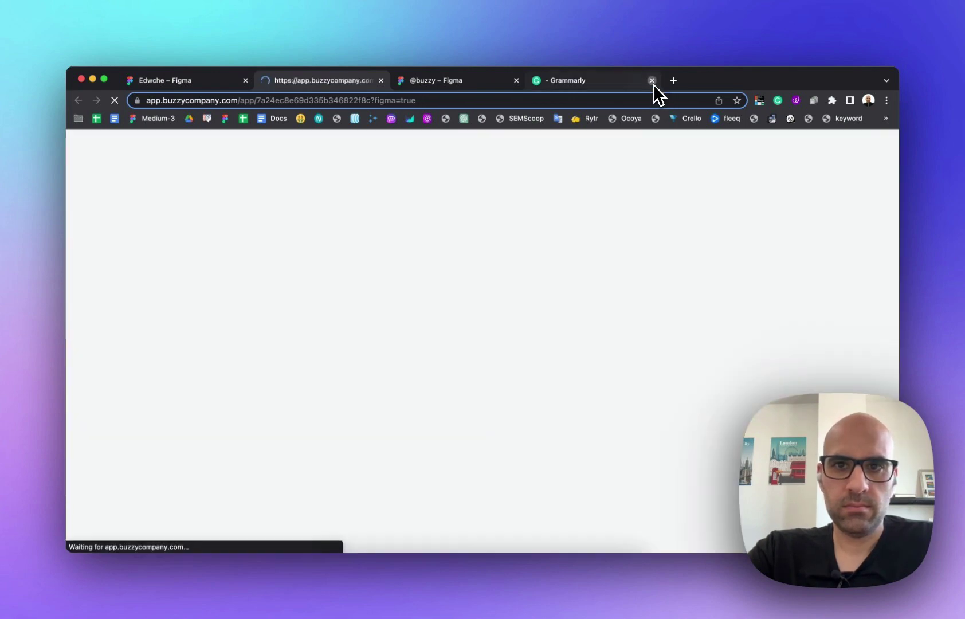
Step: Enter the live CafeMenuMate app past its splash, scroll its empty home page, then return to Figma
click(652, 81)
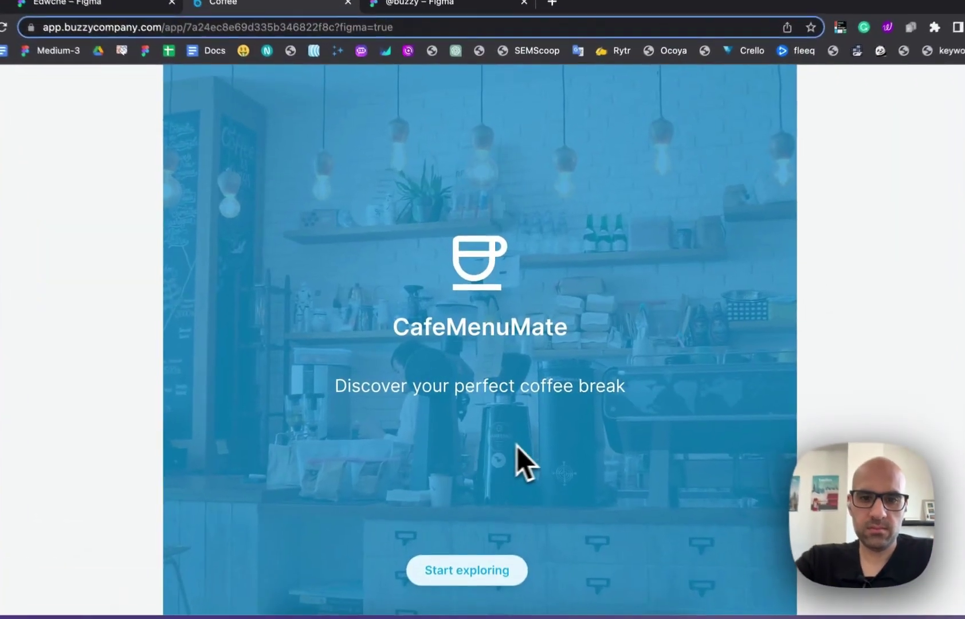
click(472, 517)
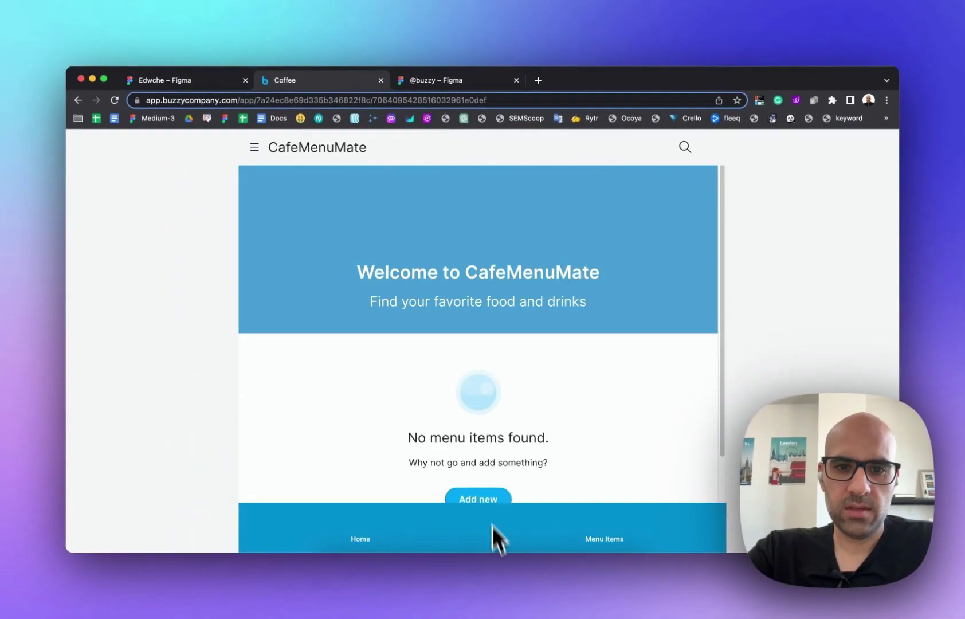
scroll(591, 358, down, 2)
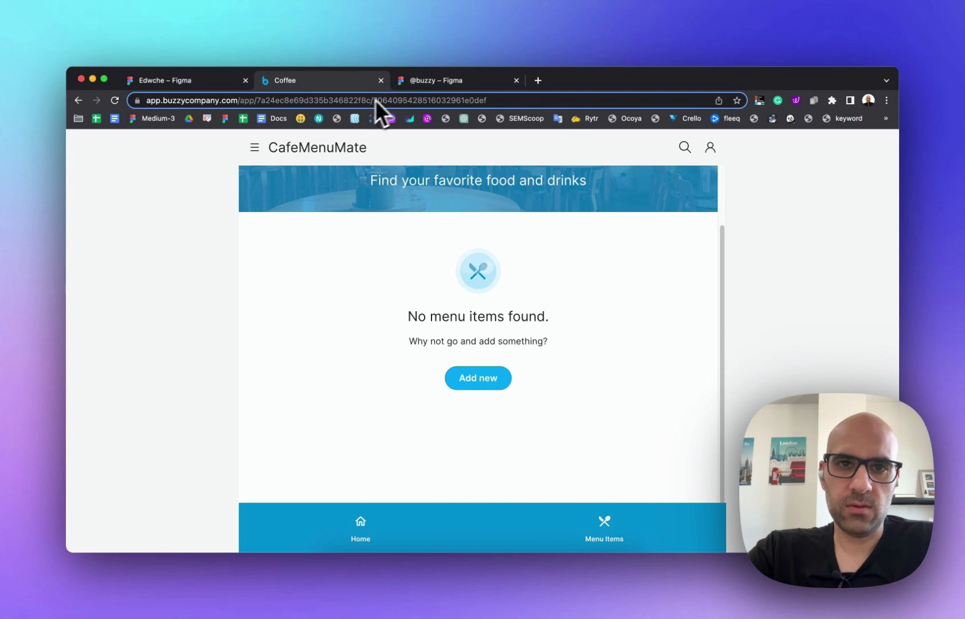
click(433, 86)
click(172, 81)
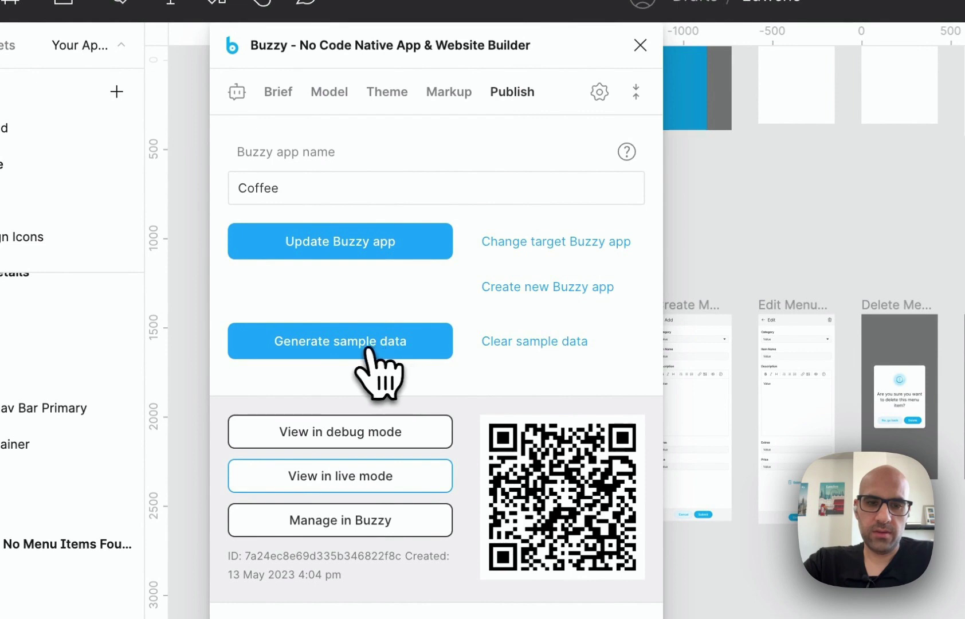
Step: Generate sample data and update the Coffee Buzzy app, republishing it at 4:29 pm
click(342, 347)
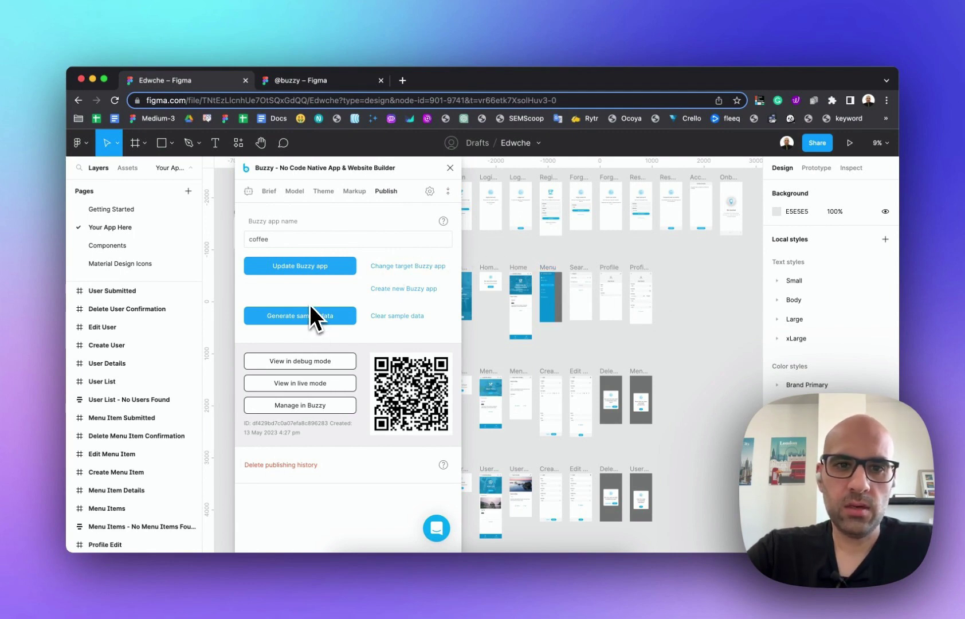
click(299, 268)
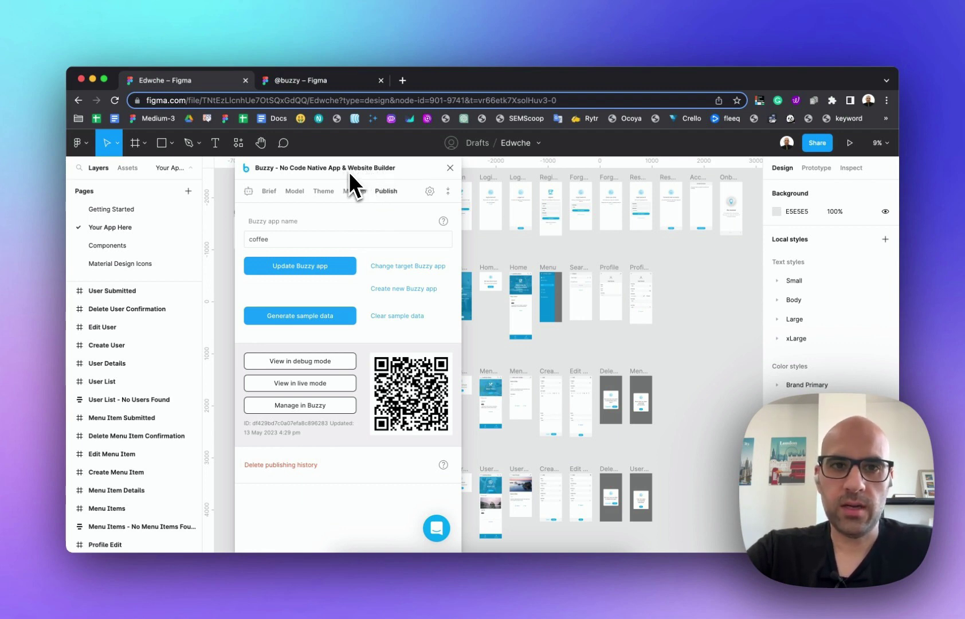
drag(368, 171, 391, 173)
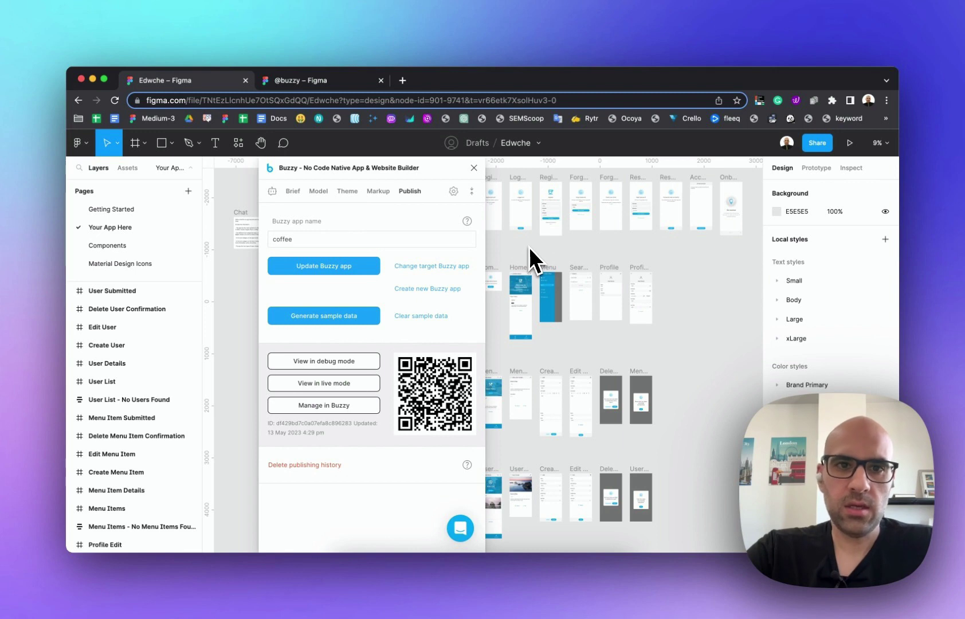
Step: Open the published CafeMenuMate app in live mode, enter past the splash screen, and browse the home page
click(344, 384)
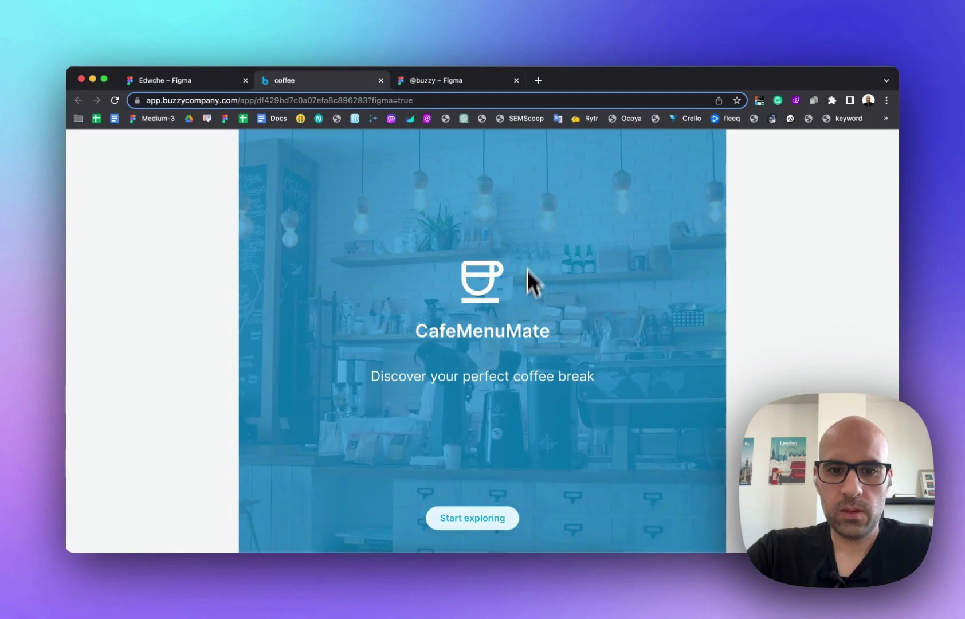
click(483, 522)
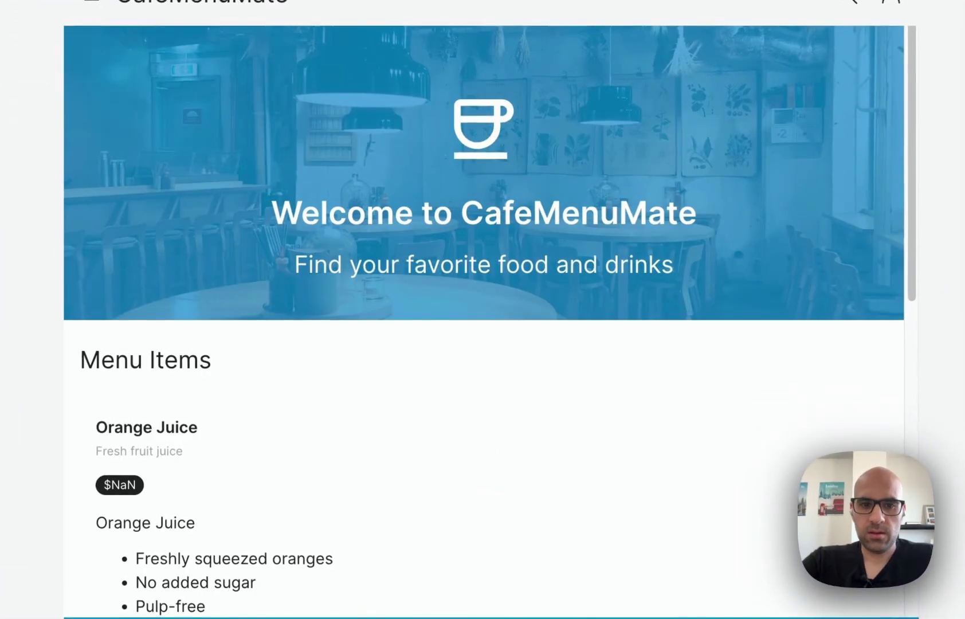
scroll(317, 479, down, 10)
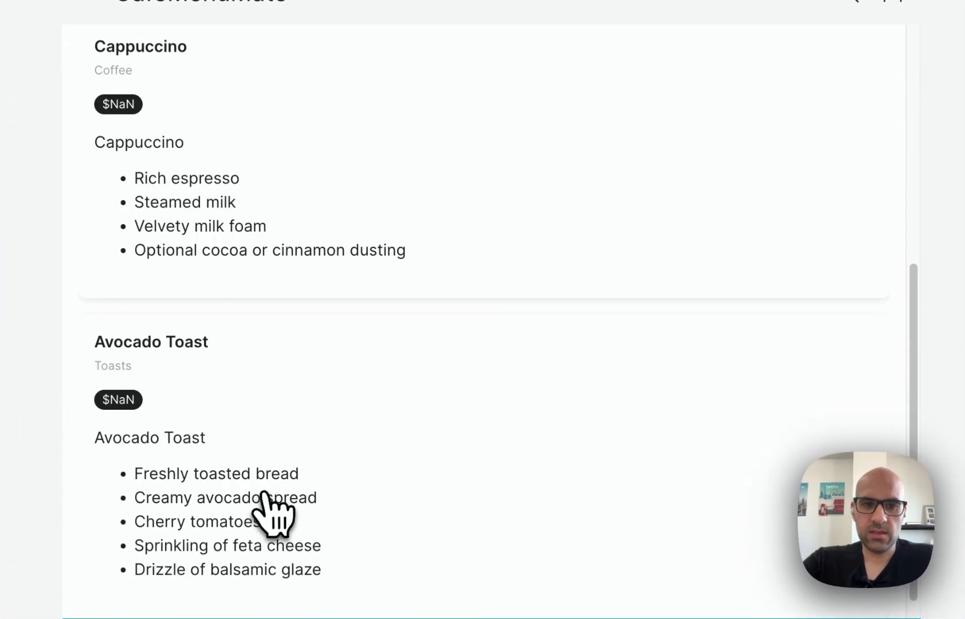
scroll(272, 504, up, 6)
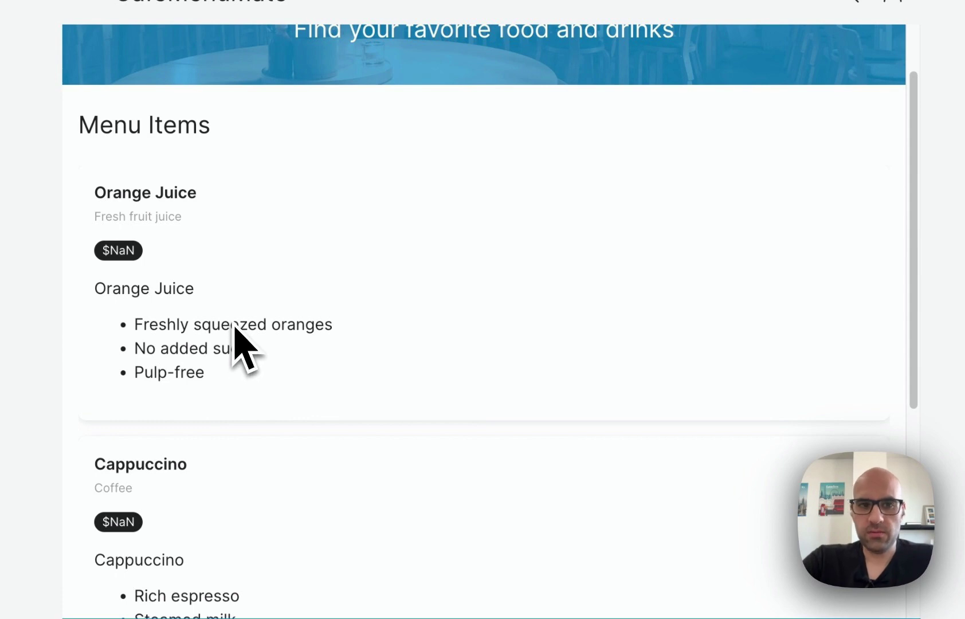
scroll(264, 252, up, 4)
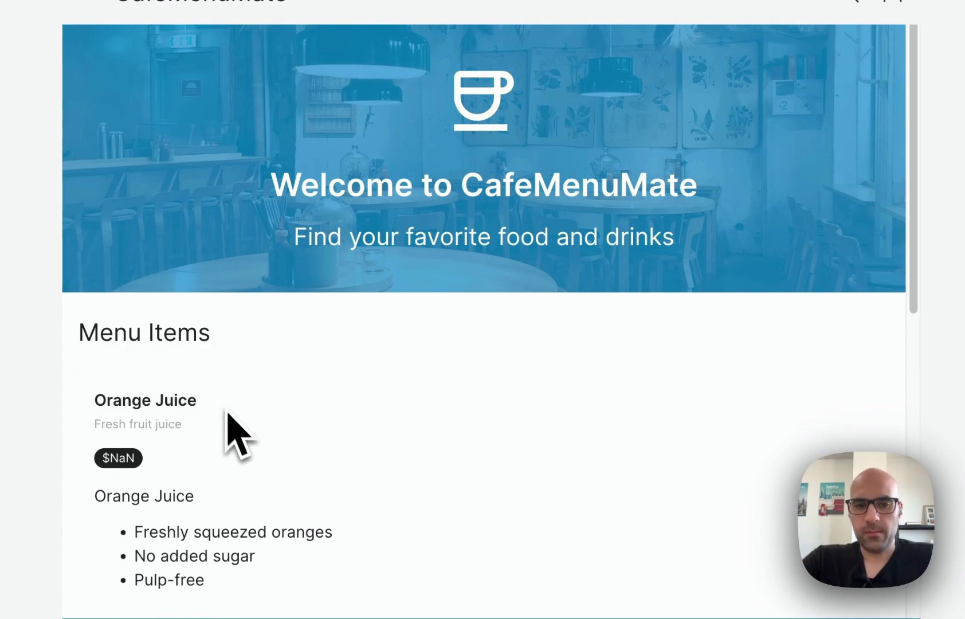
scroll(245, 441, down, 10)
scroll(248, 458, down, 3)
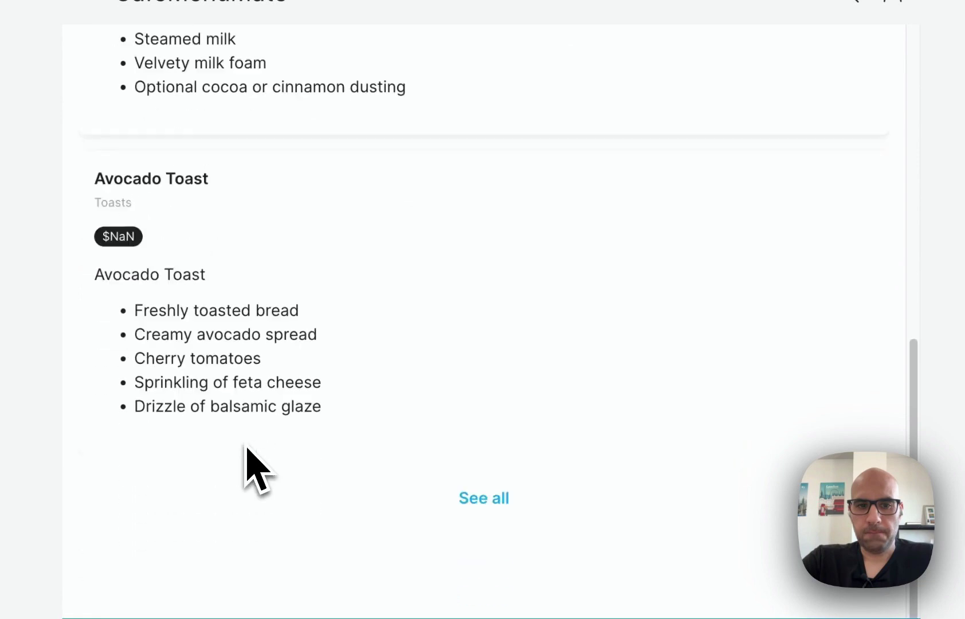
Step: Show all Menu Items, listing 3 items including Orange Juice priced $NaN
click(464, 440)
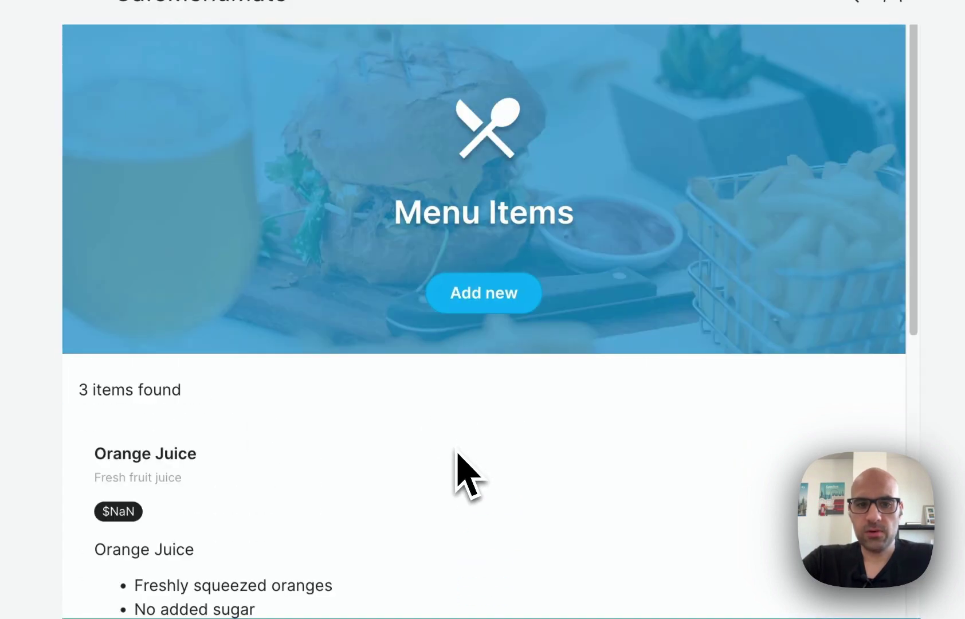
scroll(323, 528, down, 10)
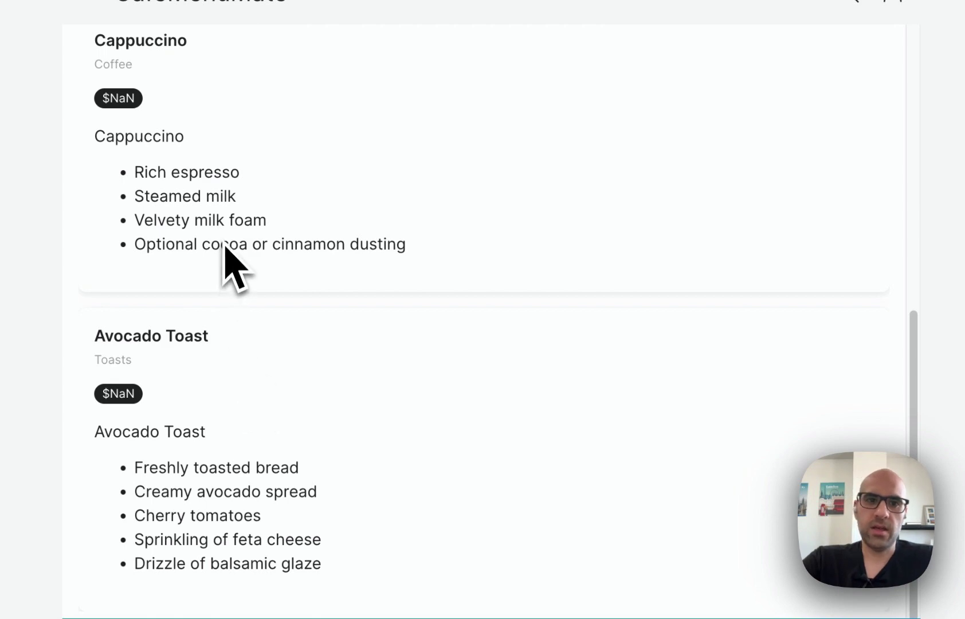
scroll(225, 240, up, 10)
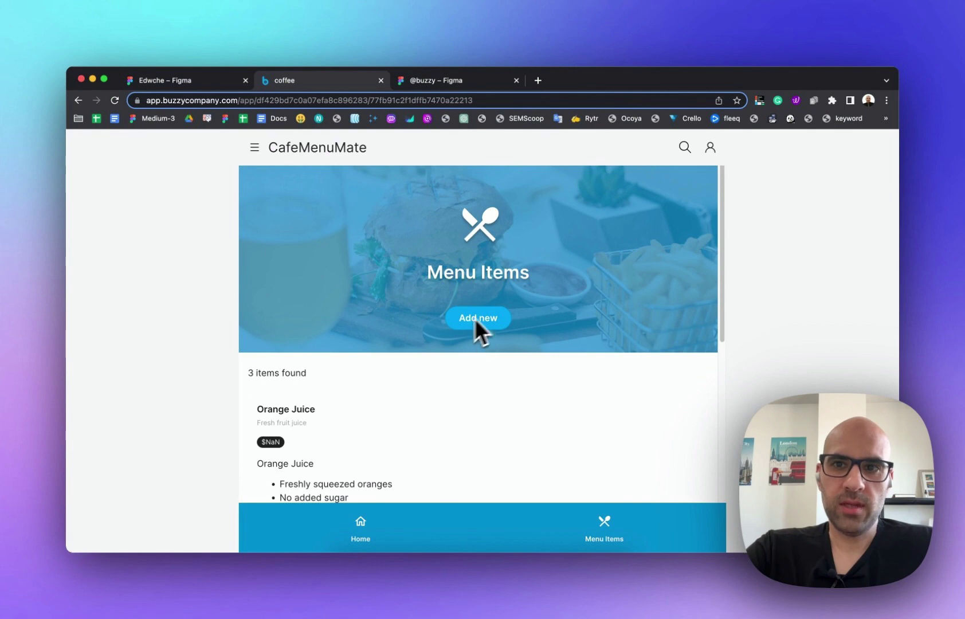
Step: Check the app's profile page, return to the menu list, then go back to the Edwche Figma file
click(709, 149)
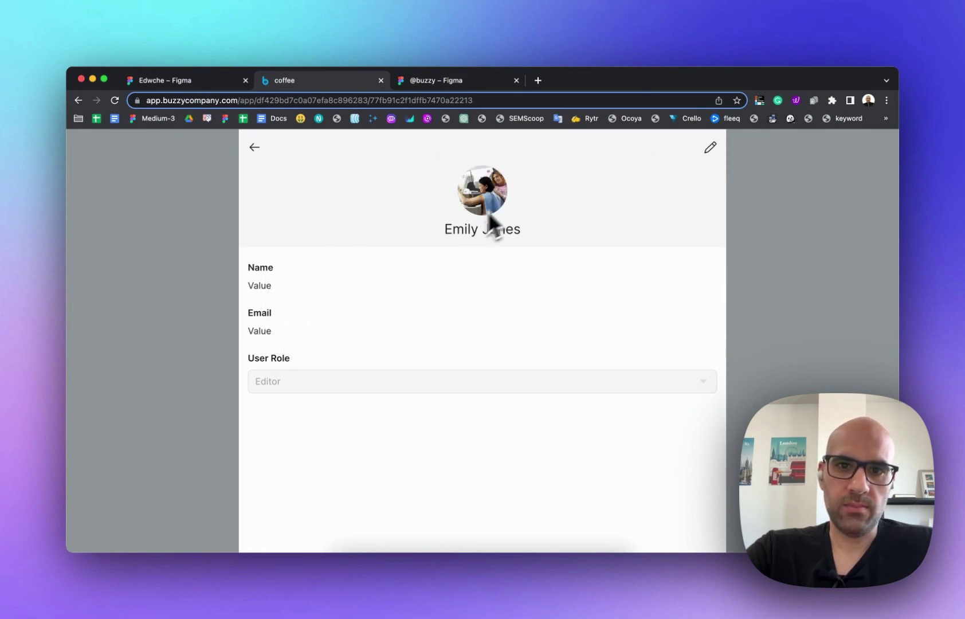
click(253, 147)
scroll(435, 429, down, 10)
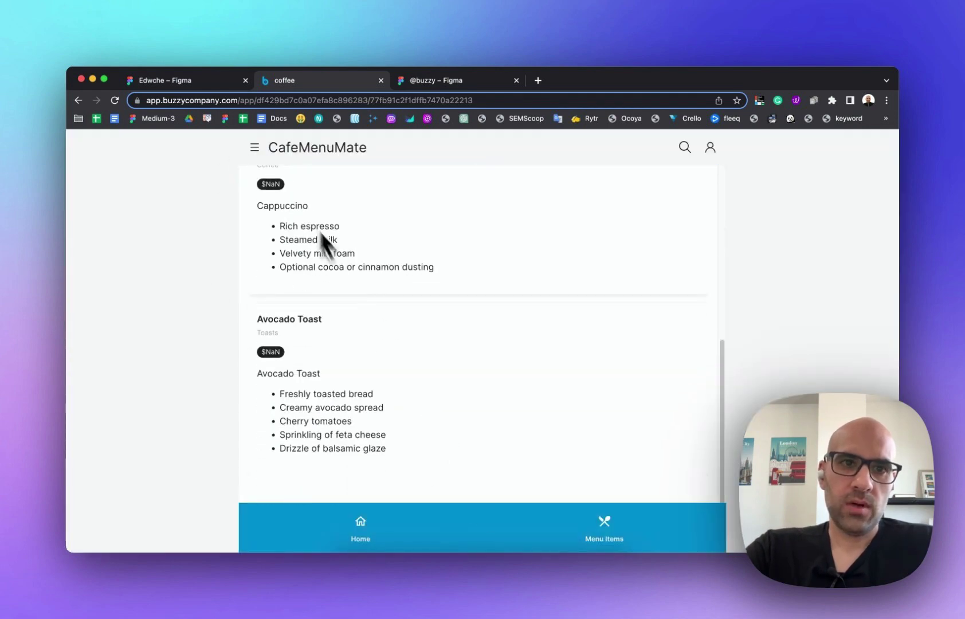
click(219, 88)
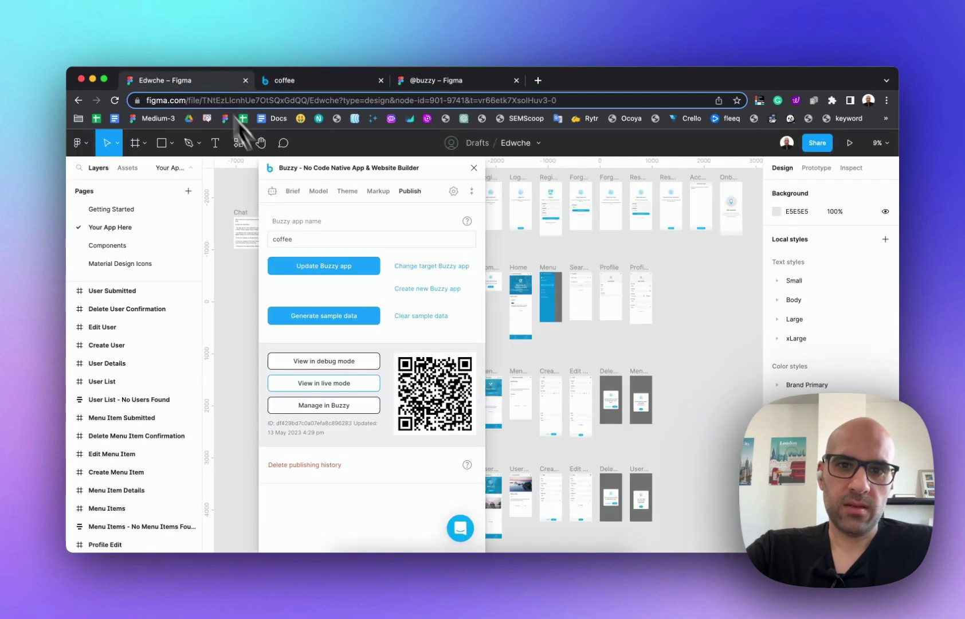
Step: Close the Buzzy plugin and bring the Components page's colour swatches into view
click(475, 170)
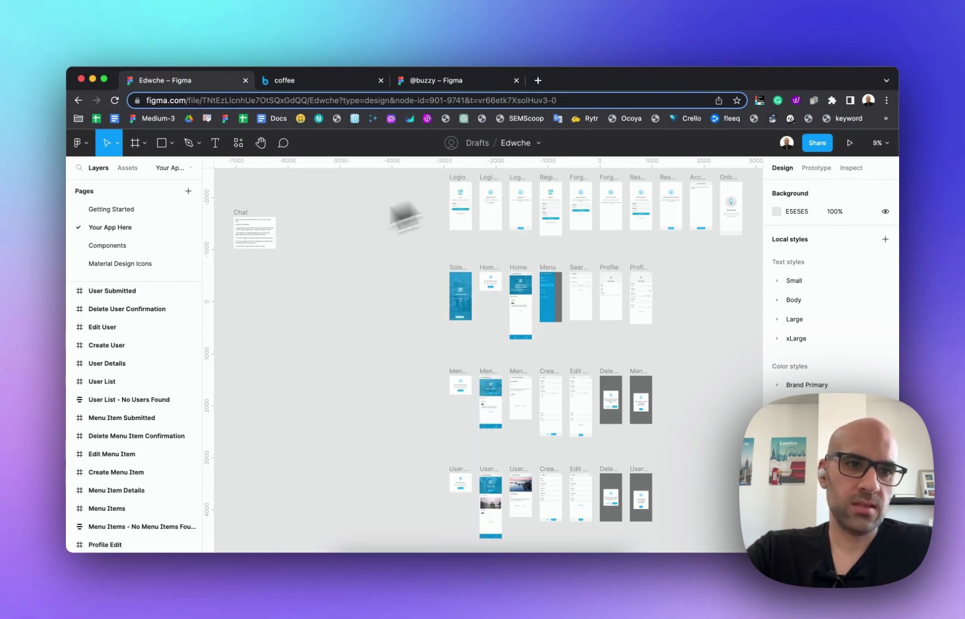
click(158, 253)
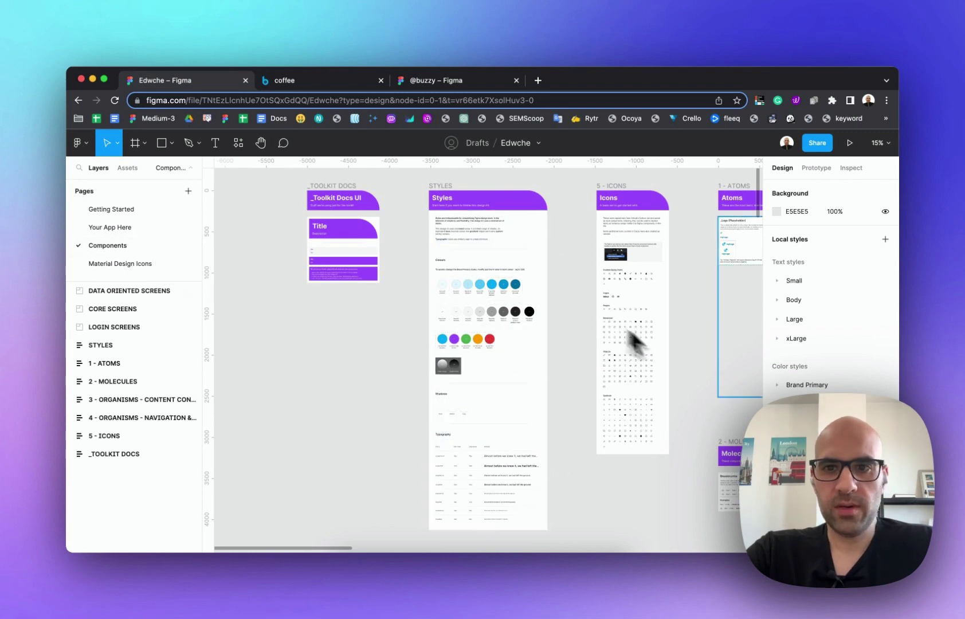
drag(735, 376, 678, 377)
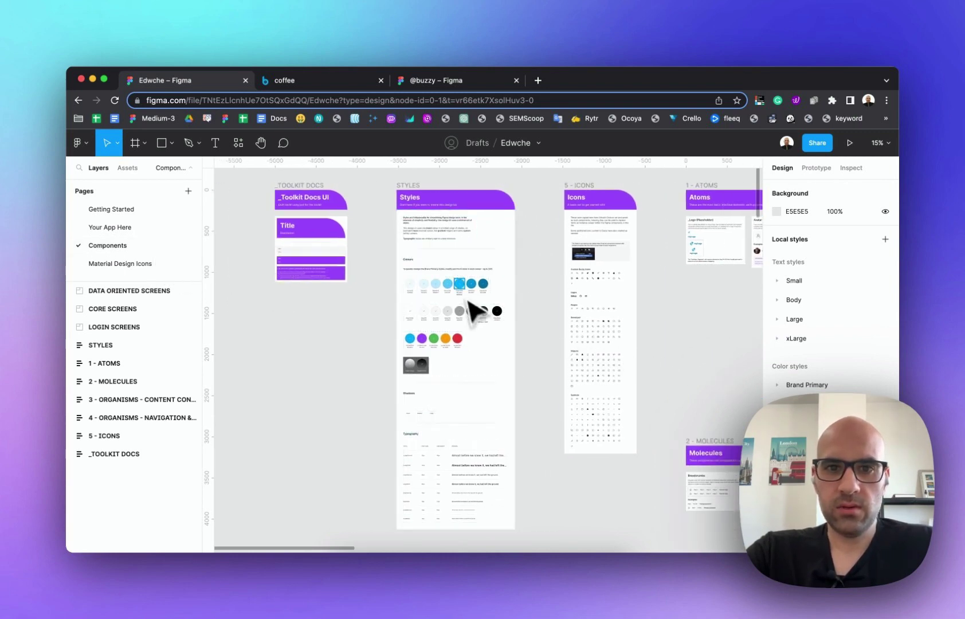
scroll(488, 316, up, 5)
scroll(460, 294, up, 5)
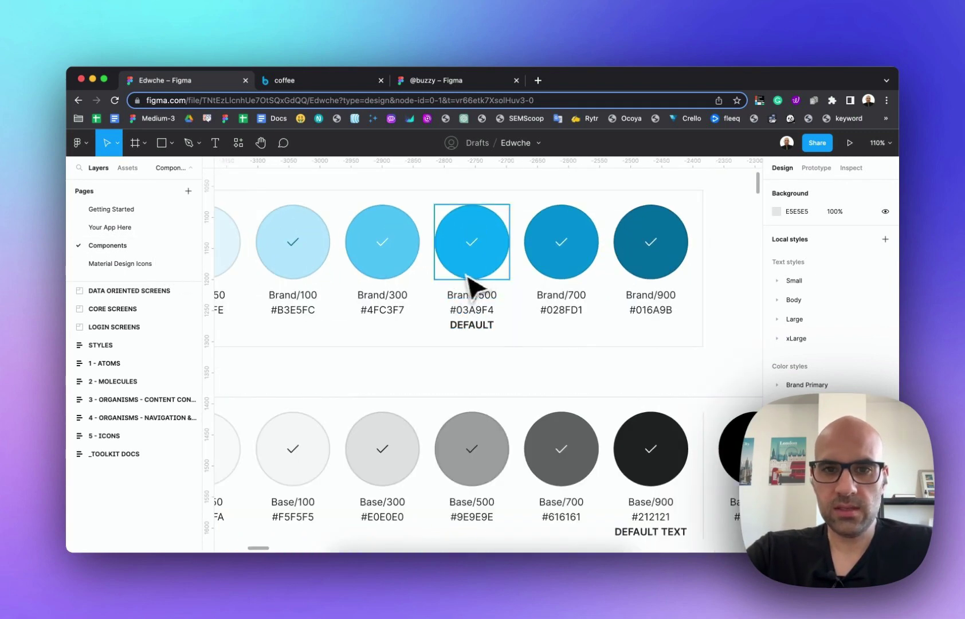
Step: Change the Brand/500 (Base) colour style from blue to green 0ACF83, then return to Your App Here
click(459, 285)
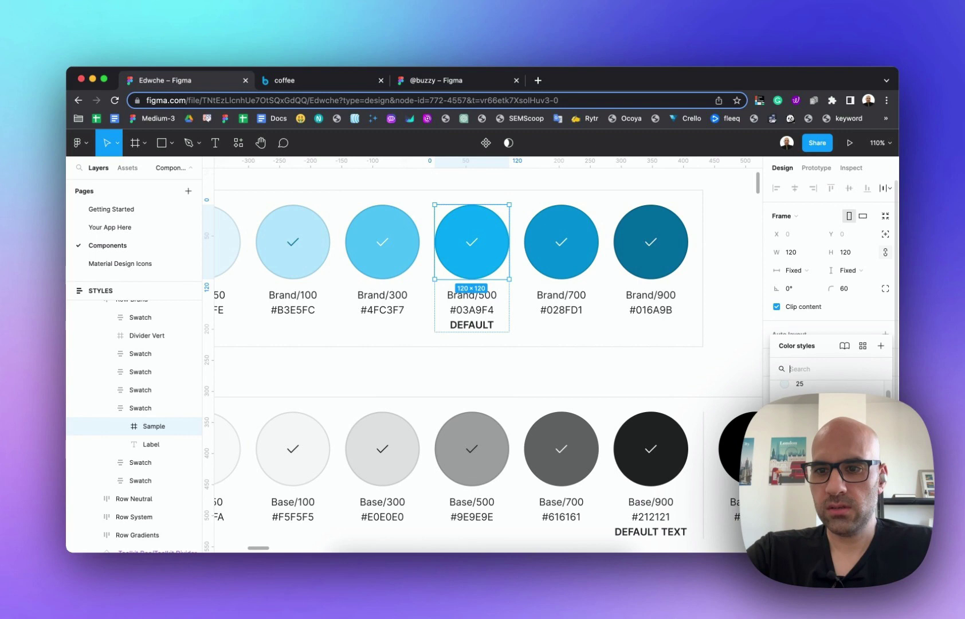
click(877, 401)
drag(662, 366, 475, 245)
click(421, 406)
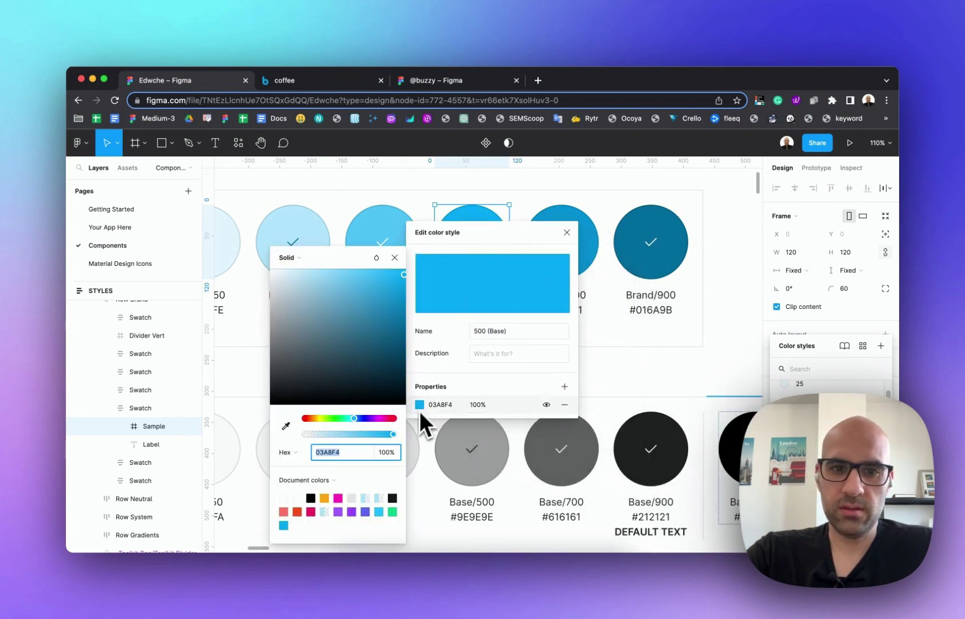
click(336, 452)
click(392, 512)
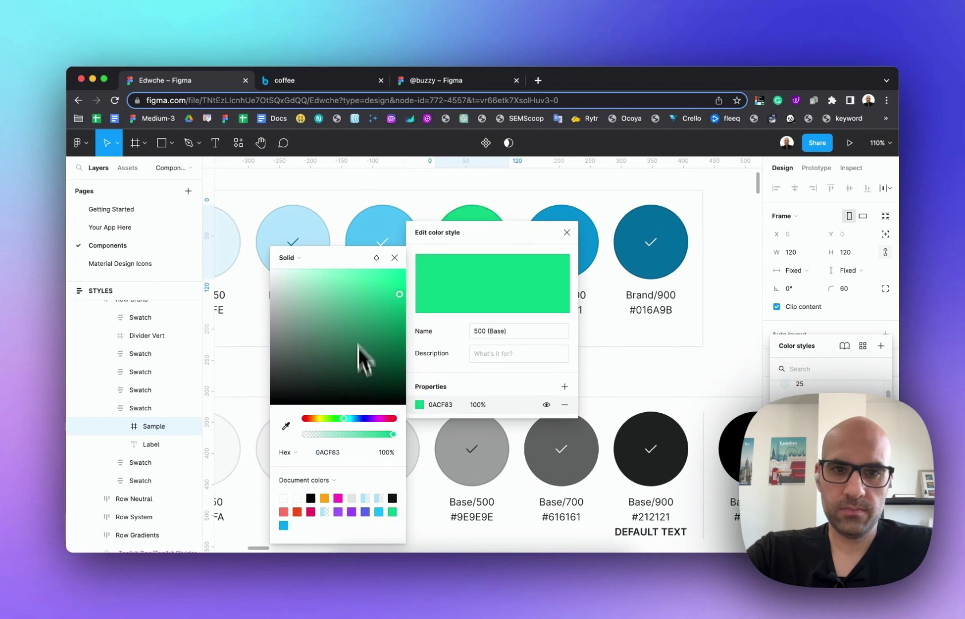
click(394, 258)
click(567, 233)
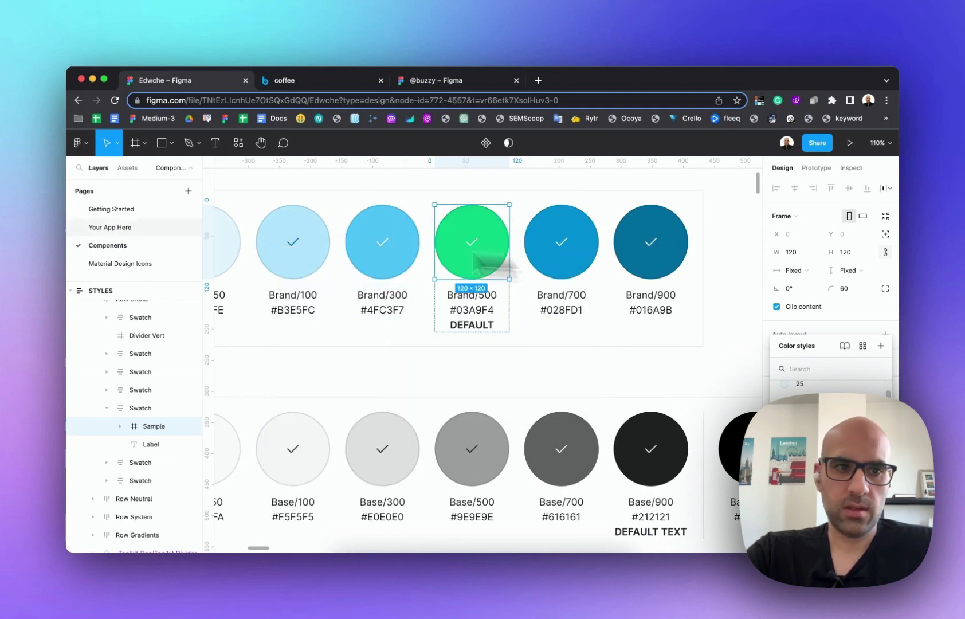
click(110, 227)
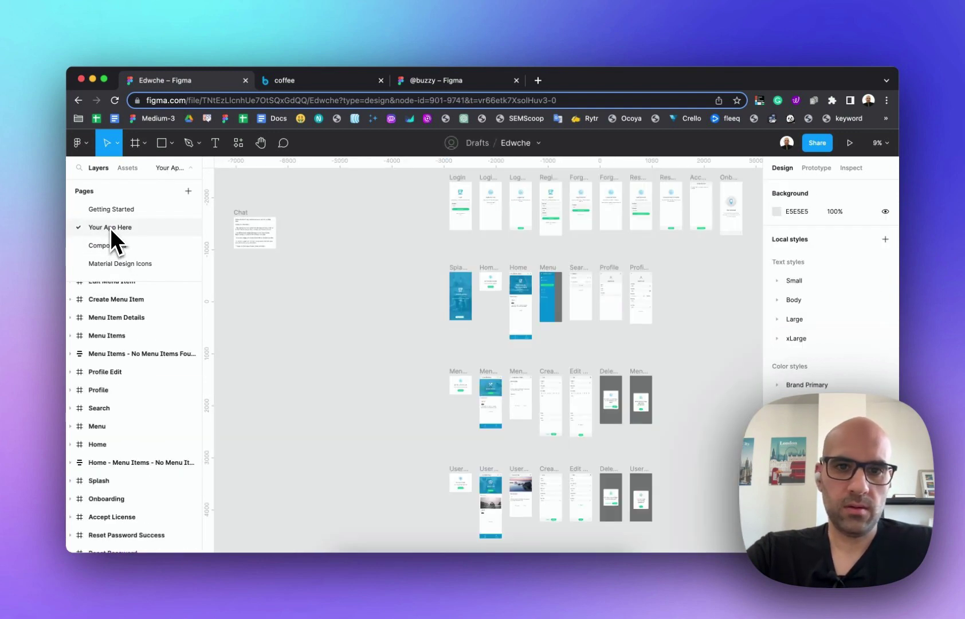
Step: Zoom into the Login frame to check the green buttons, then zoom out to show all app screens
scroll(461, 211, up, 5)
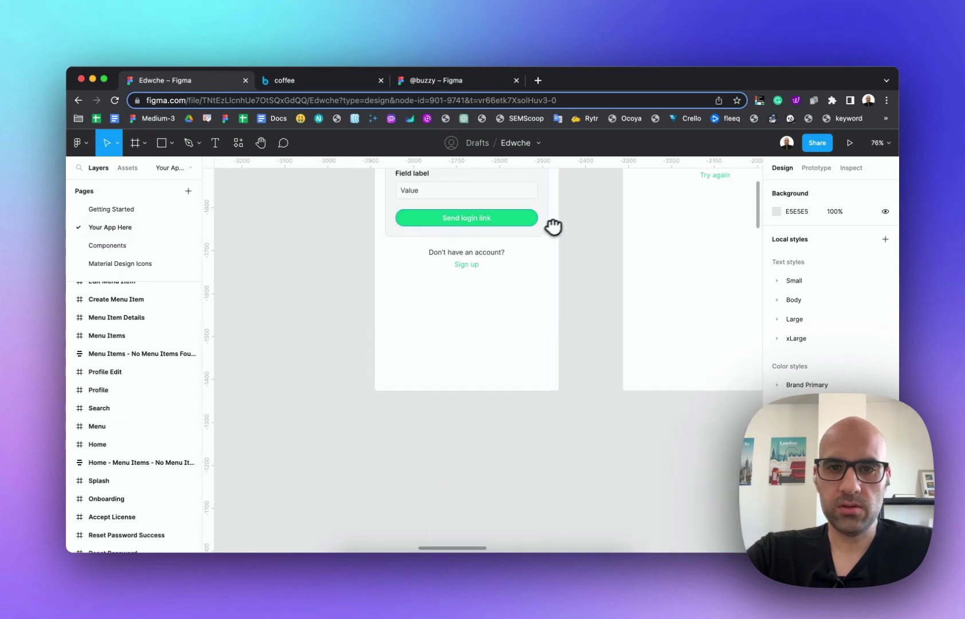
scroll(549, 221, up, 2)
scroll(476, 303, right, 10)
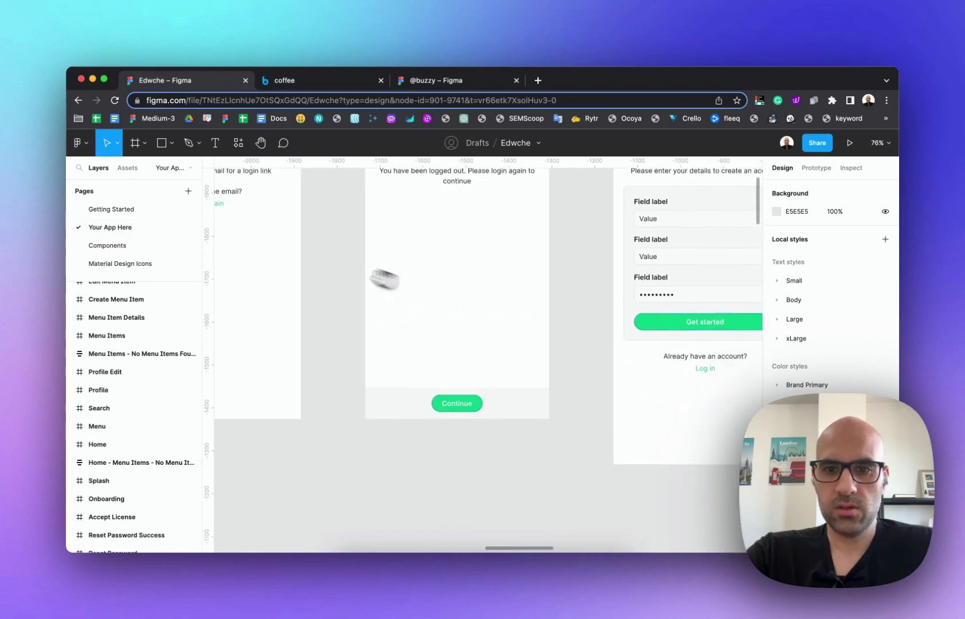
scroll(513, 401, down, 7)
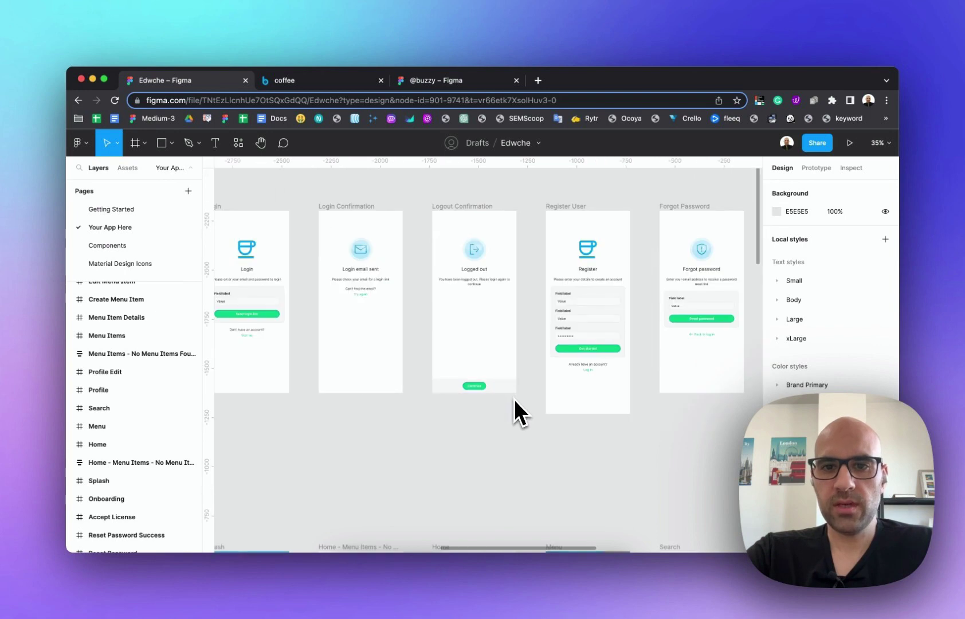
scroll(573, 446, down, 3)
drag(614, 457, 530, 294)
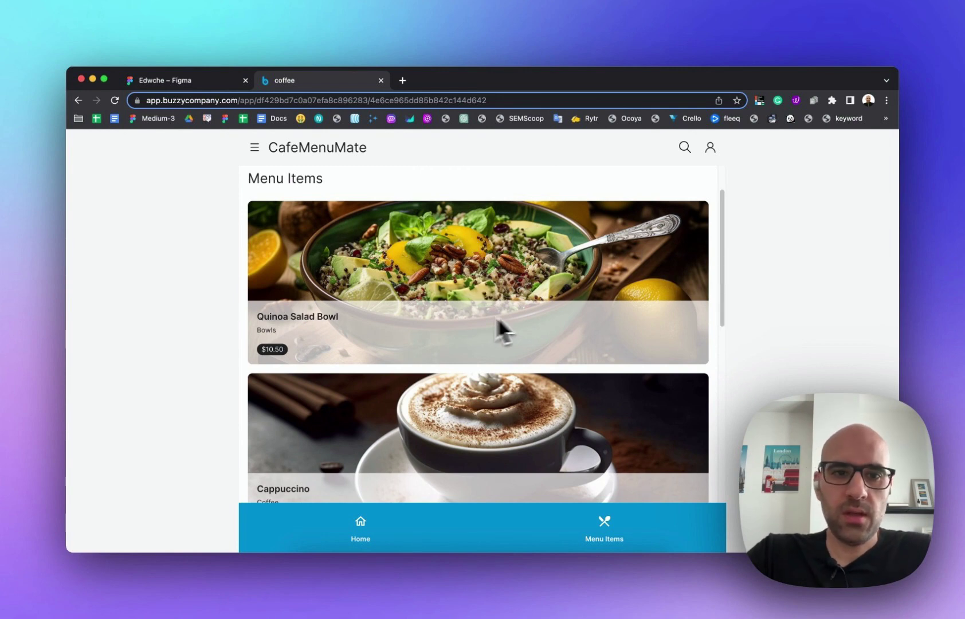
drag(725, 284, 716, 239)
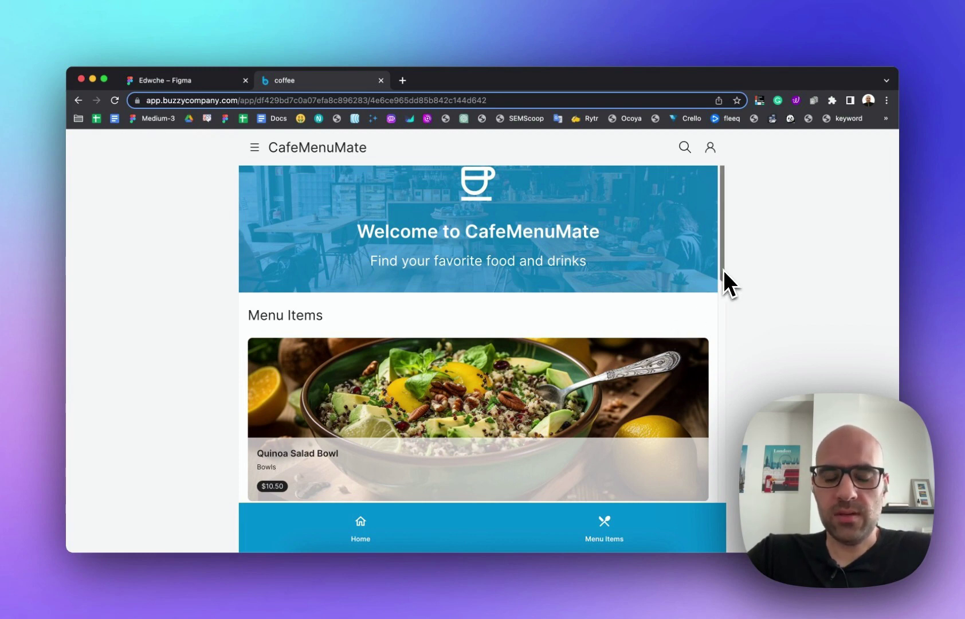
drag(723, 270, 706, 478)
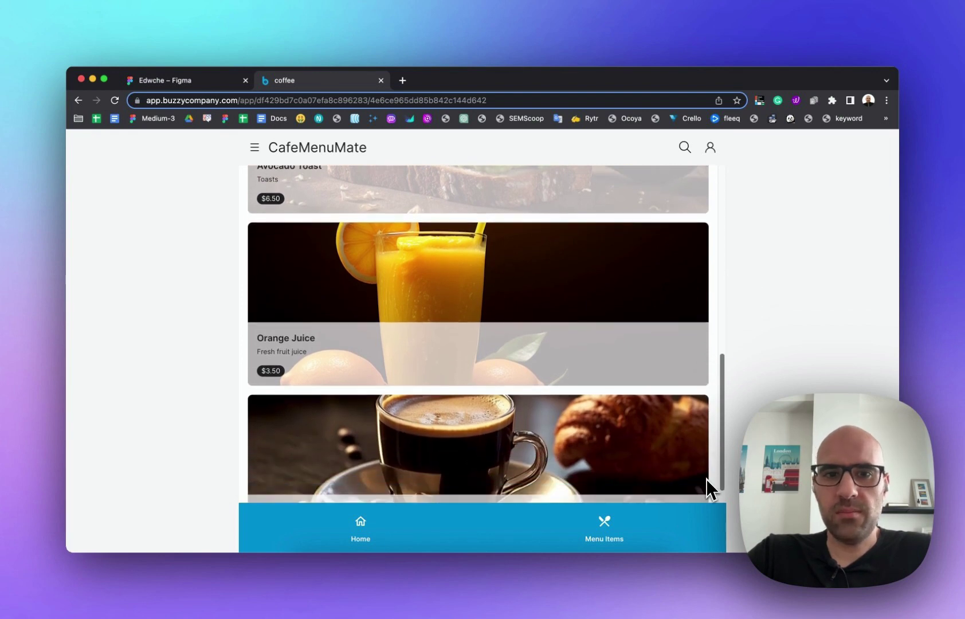